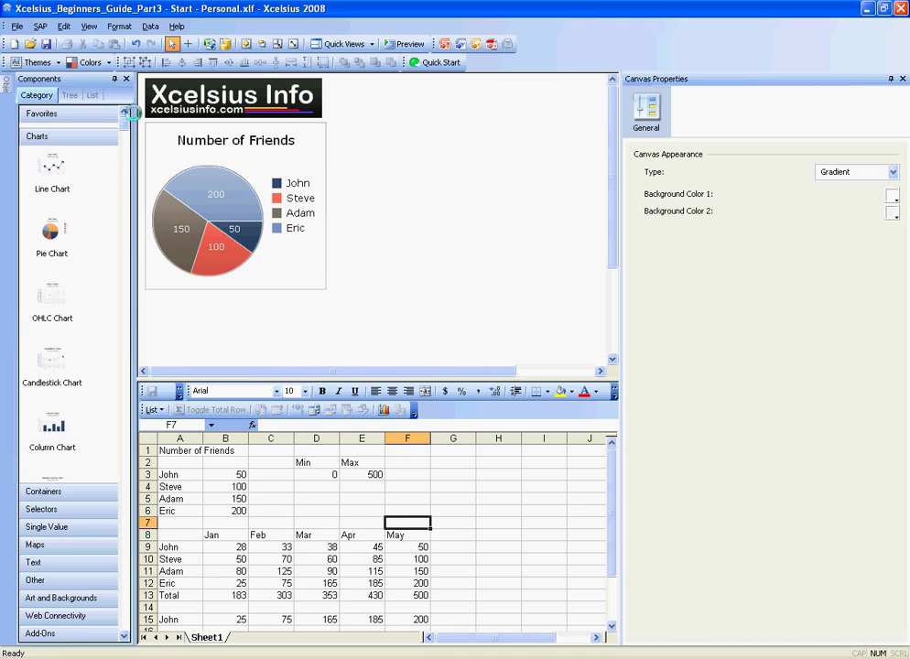
Place a Combination Chart on the canvas to the right of the Number of Friends pie chart.
scroll(126, 122, "down", 5)
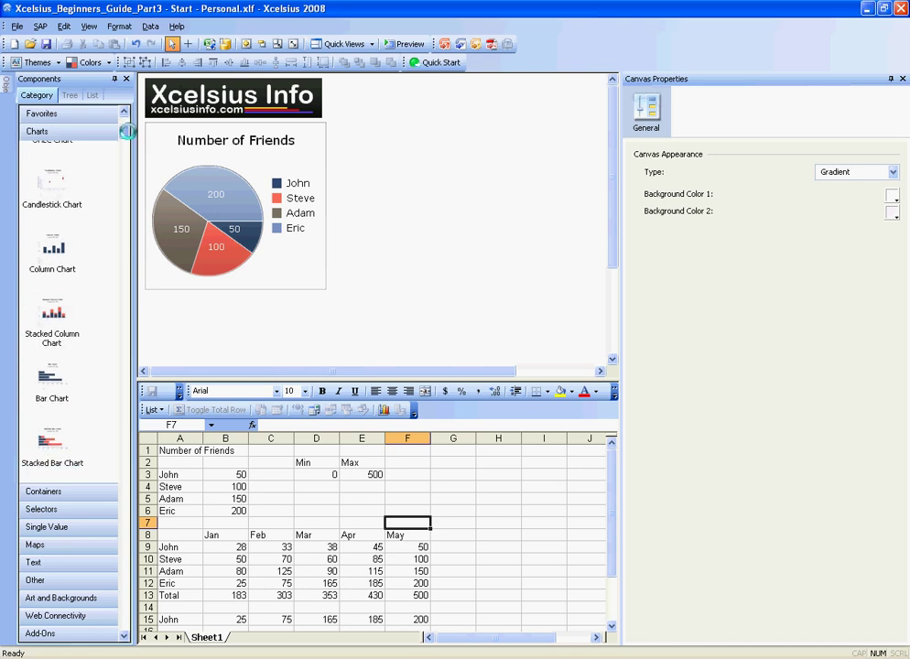
scroll(127, 138, "down", 3)
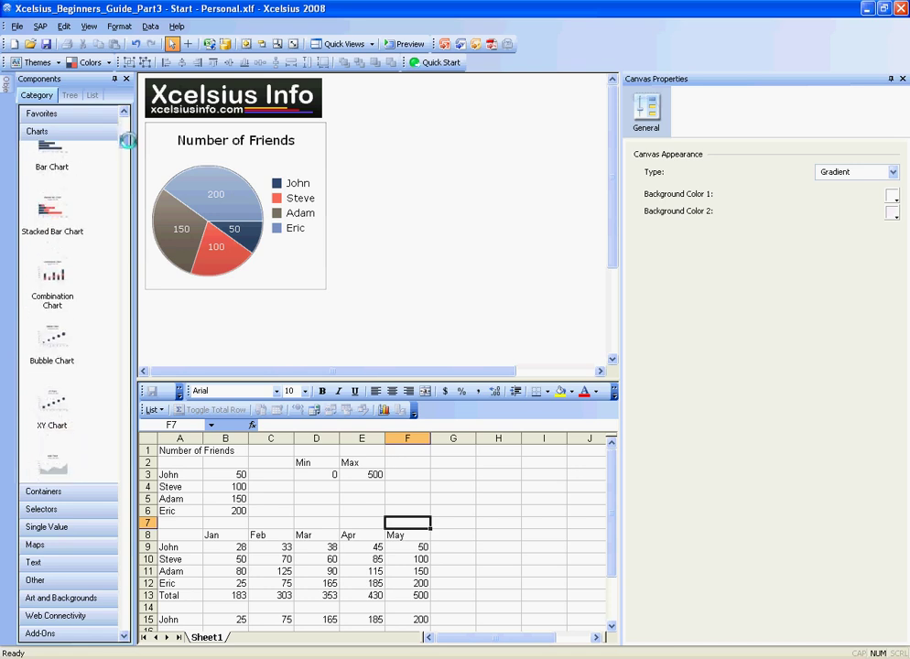
left_click_drag(52, 275, 331, 126)
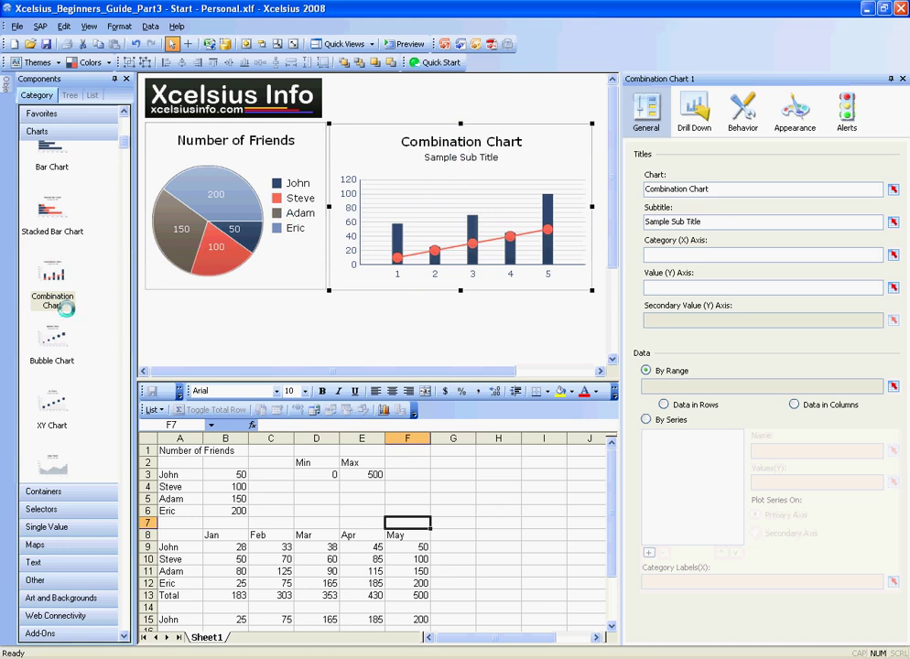
Add a Combo Box selector to the canvas above the charts, beside the logo.
left_click_drag(124, 150, 125, 189)
left_click_drag(52, 186, 335, 95)
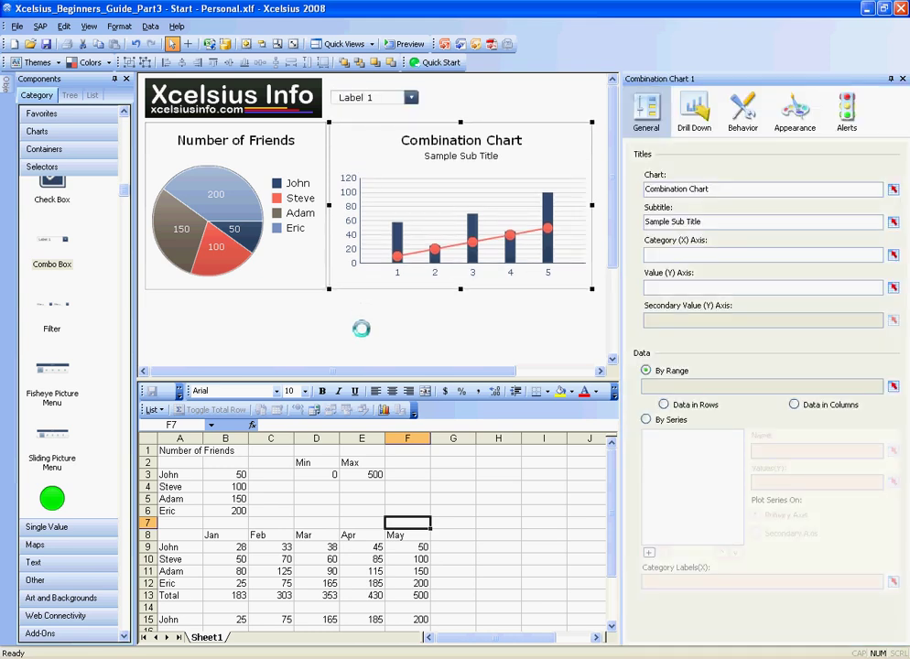
left_click(417, 299)
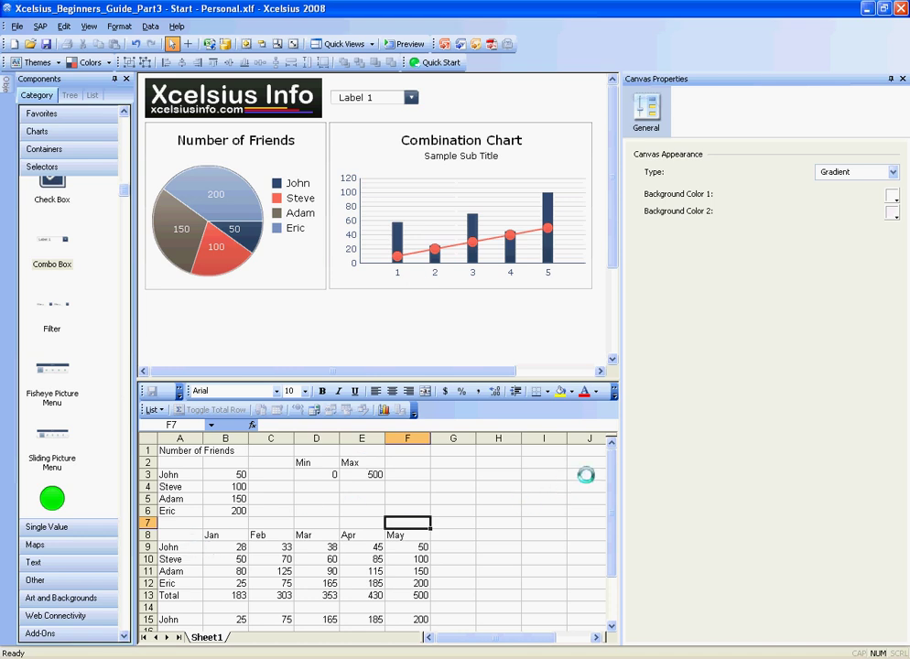
scroll(591, 476, "down", 2)
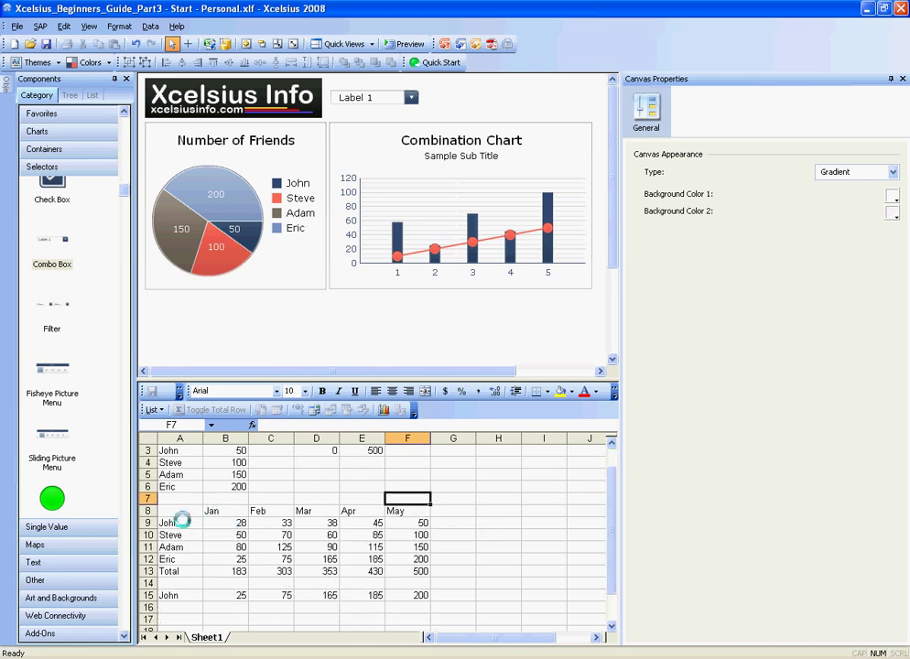
left_click_drag(179, 528, 181, 559)
left_click_drag(215, 516, 464, 512)
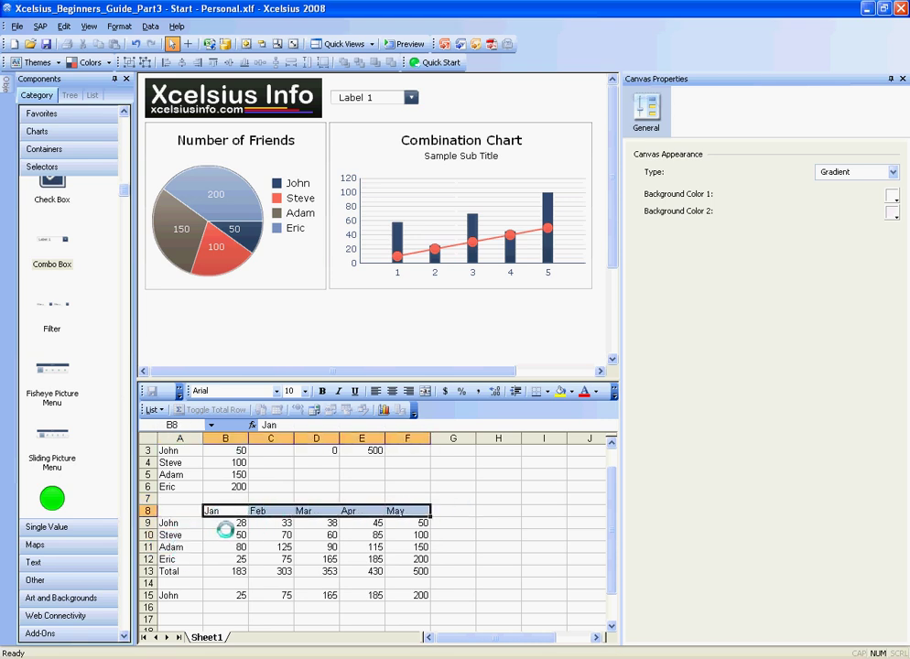
left_click_drag(225, 526, 244, 571)
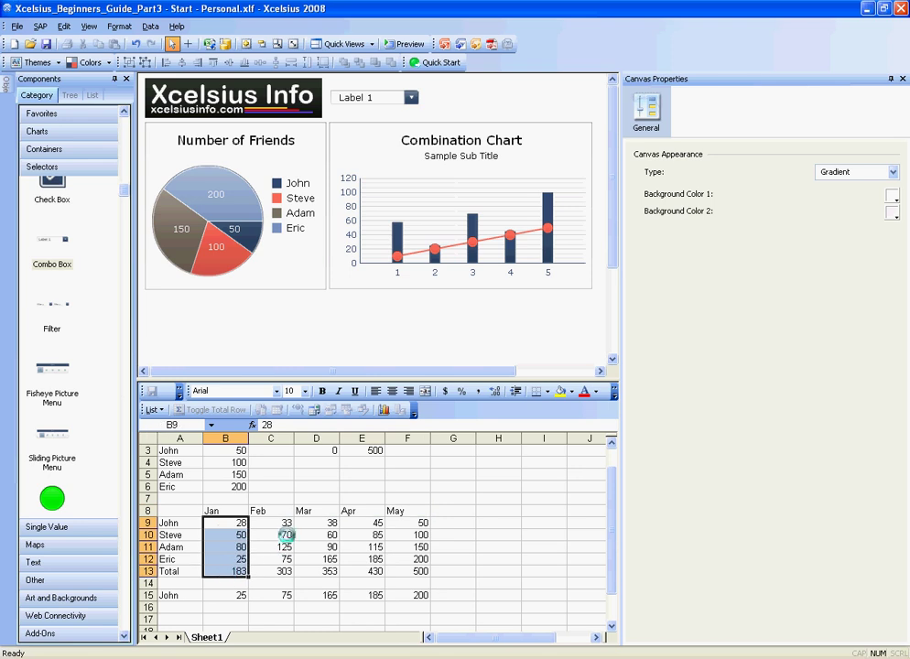
left_click_drag(287, 524, 288, 572)
left_click_drag(327, 524, 327, 561)
left_click_drag(236, 572, 415, 572)
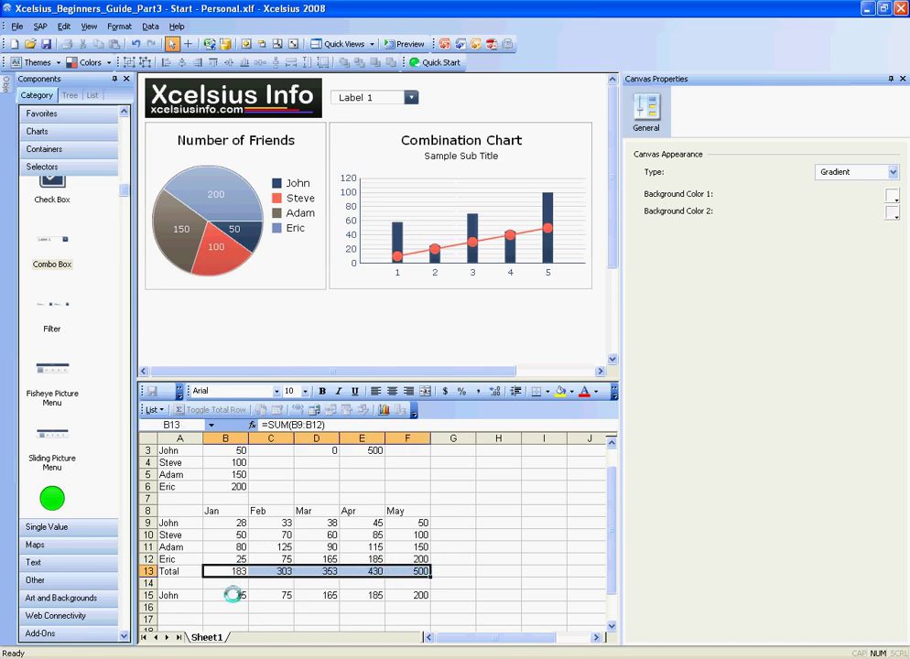
left_click_drag(176, 595, 405, 599)
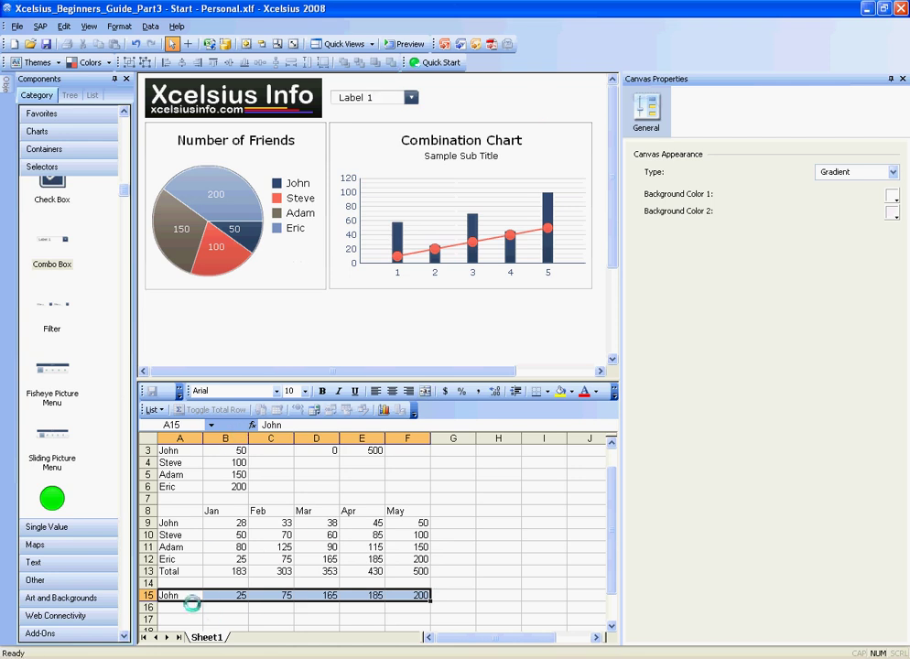
left_click(176, 513)
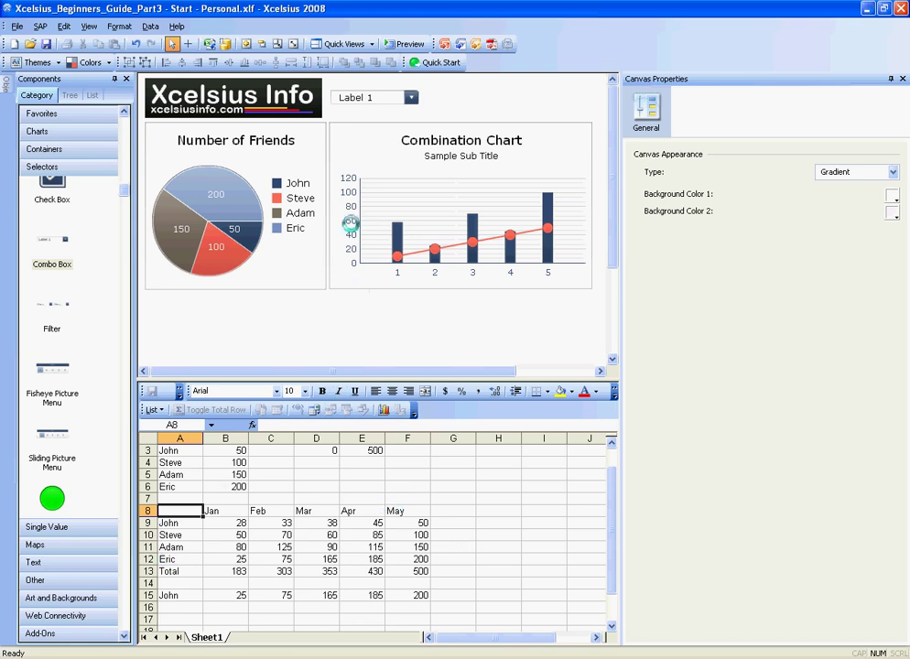
Link the combination chart's title to cell A1 (Number of Friends).
left_click(376, 163)
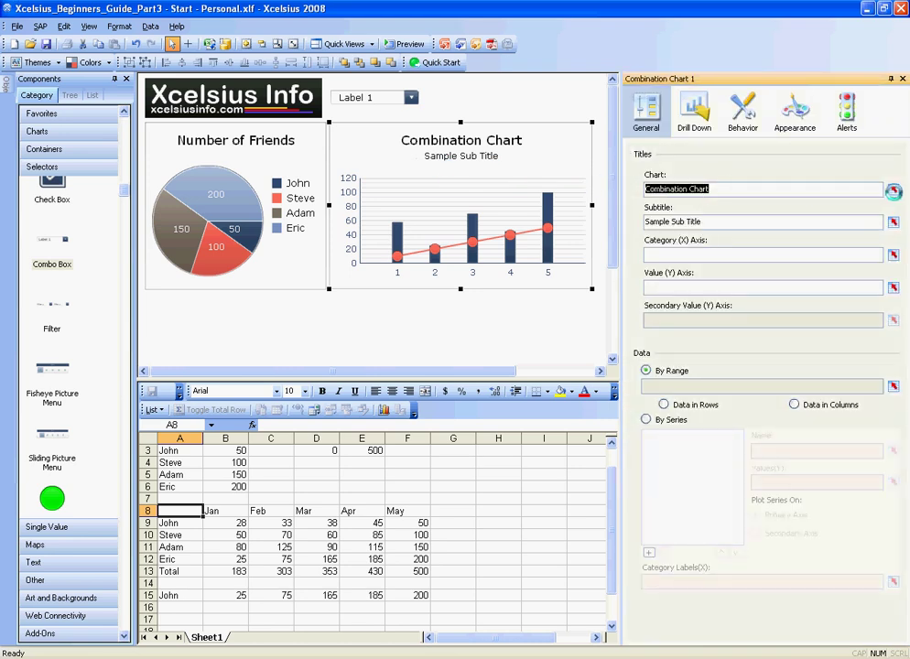
left_click(893, 192)
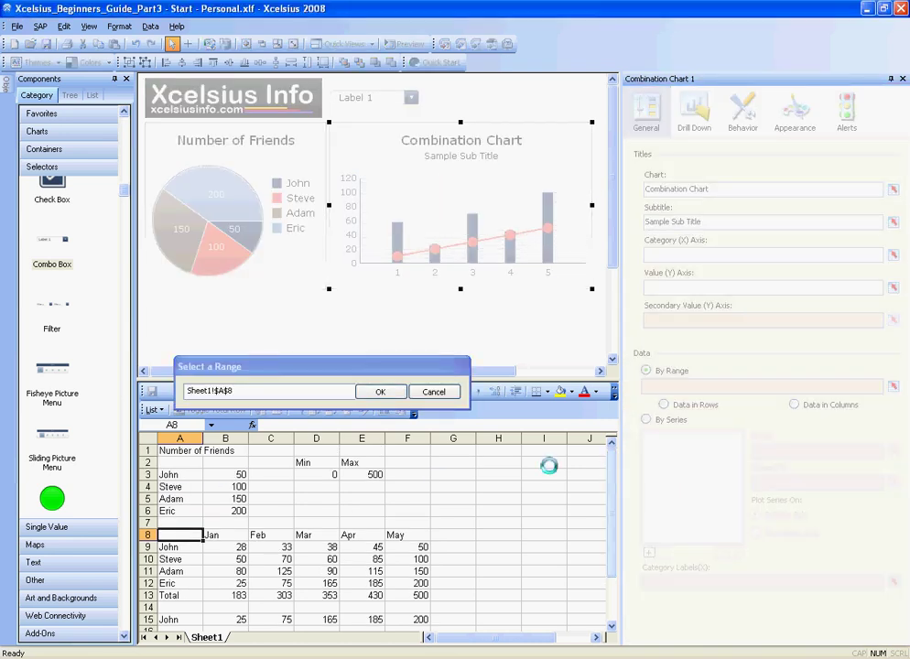
left_click(179, 453)
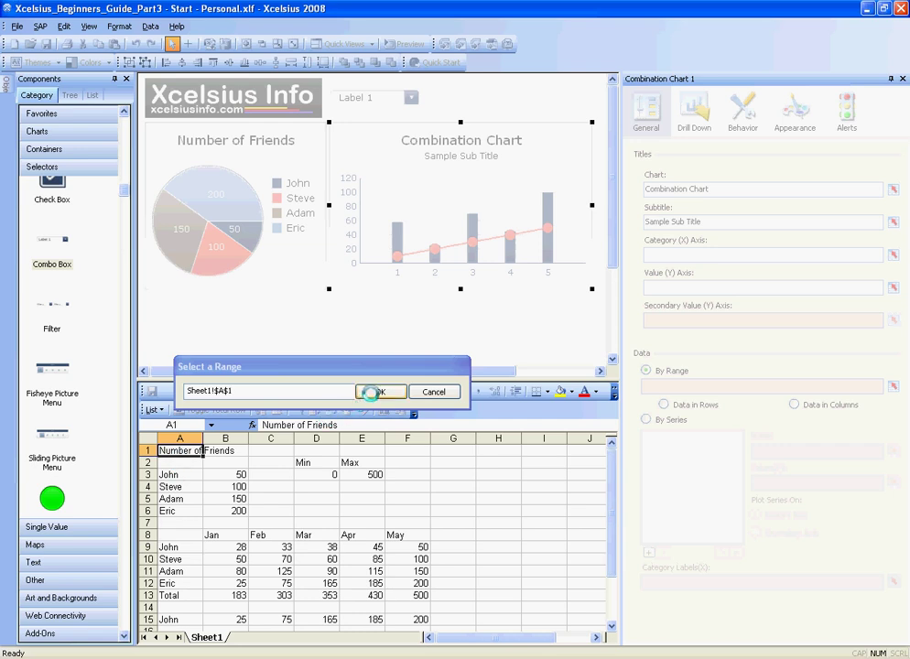
left_click(375, 392)
Delete the chart's subtitle and switch its data definition to By Series.
left_click_drag(725, 221, 623, 219)
key("Delete")
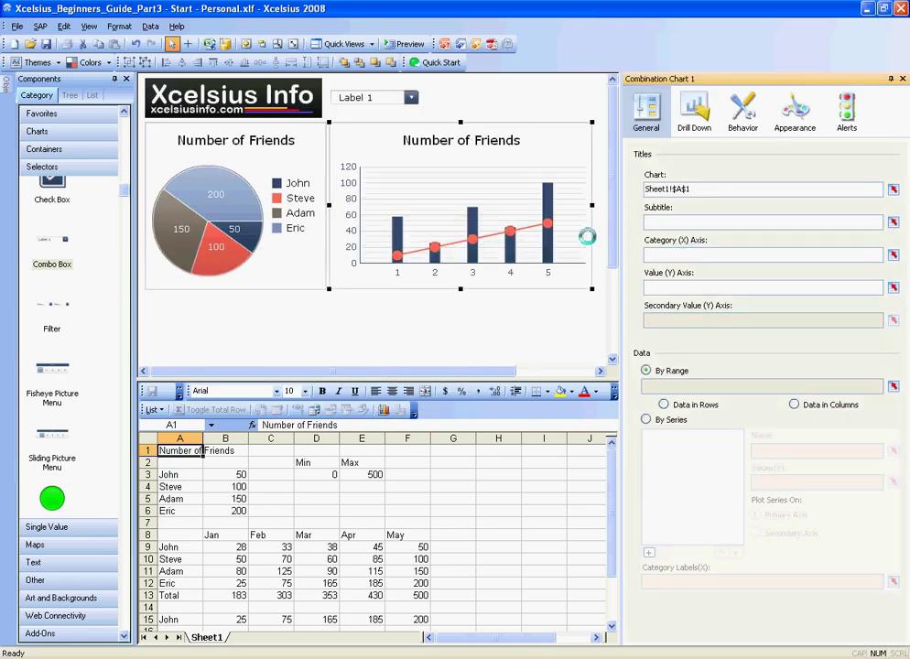
left_click(647, 419)
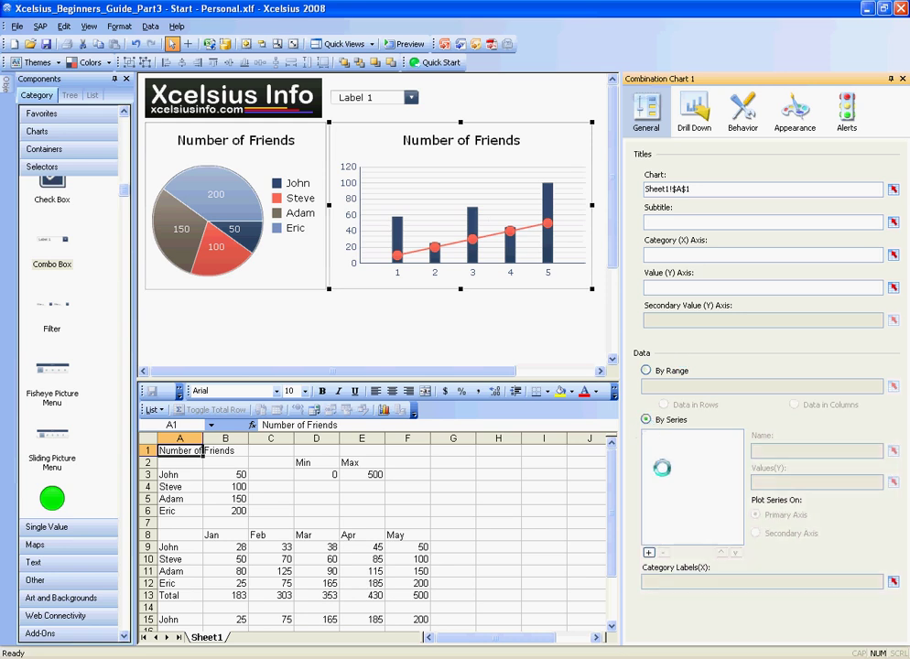
Add a new chart series named from cell A13 (Total).
left_click(651, 552)
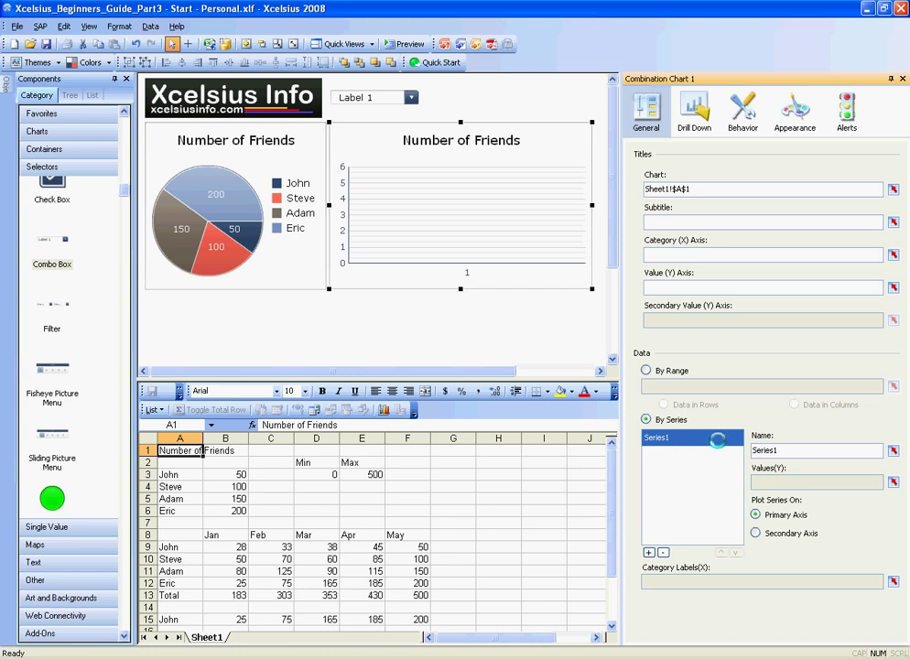
left_click(893, 452)
scroll(616, 480, "down", 1)
scroll(616, 480, "down", 1)
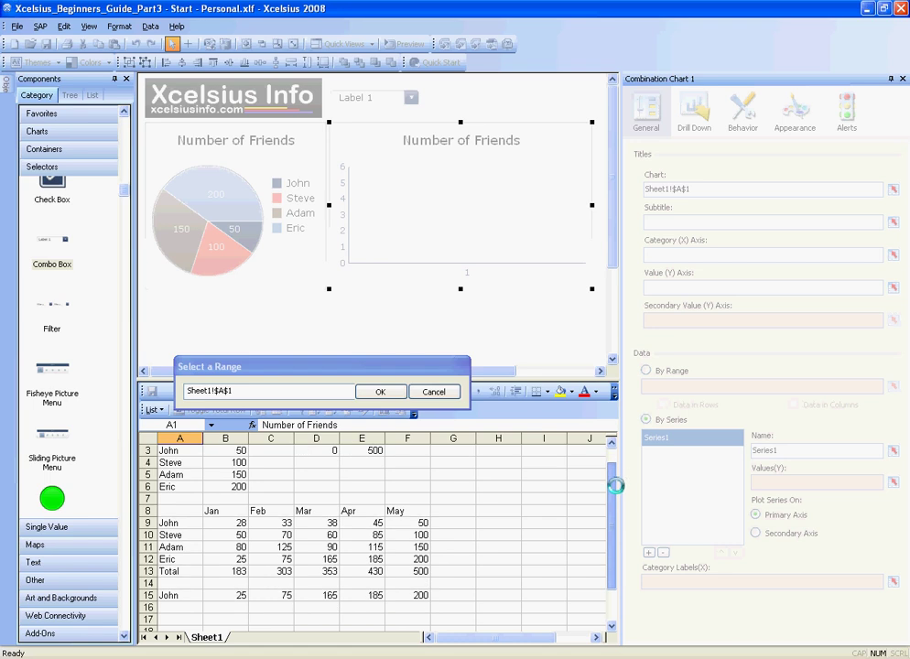
left_click(173, 571)
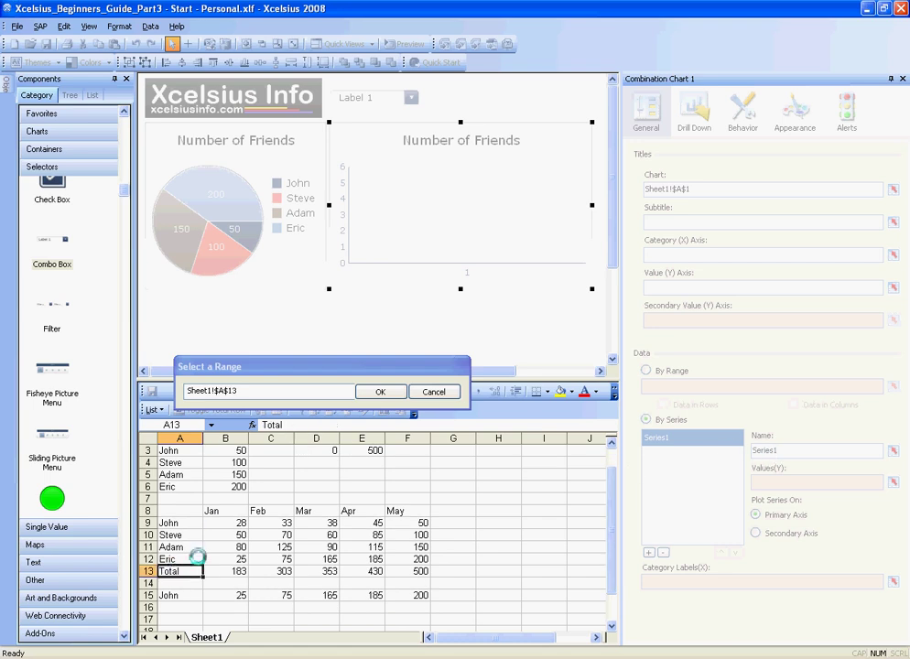
left_click(380, 392)
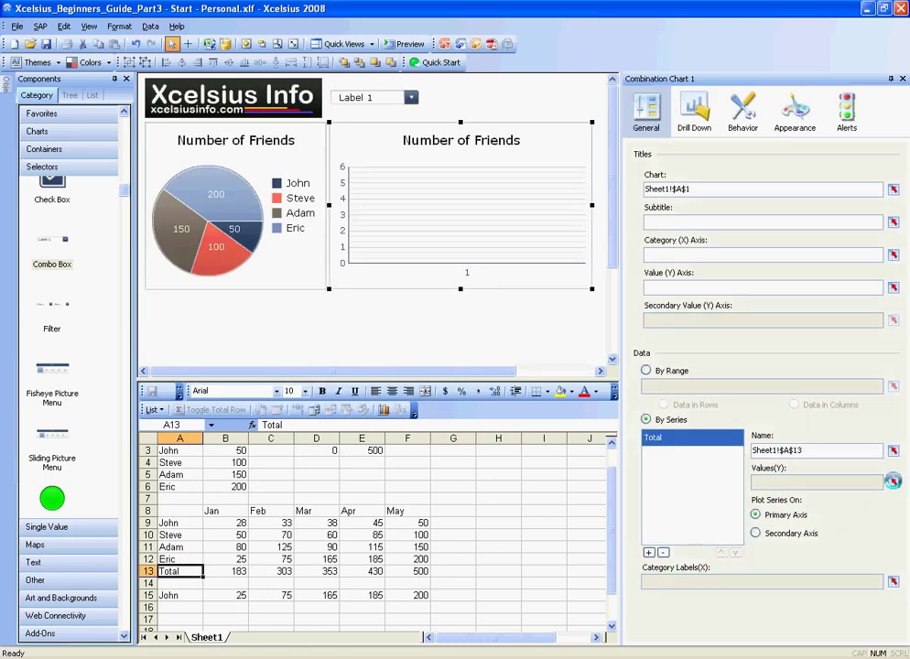
Set the Total series values to B13:F13 and category labels to B8:F8 (Jan–May).
left_click(893, 481)
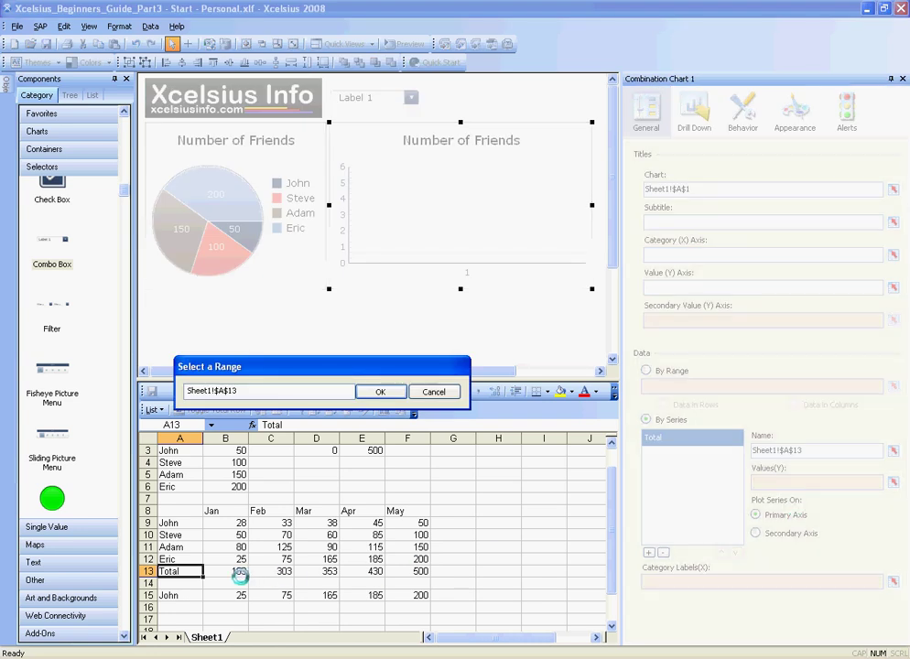
left_click_drag(225, 572, 416, 572)
left_click(380, 392)
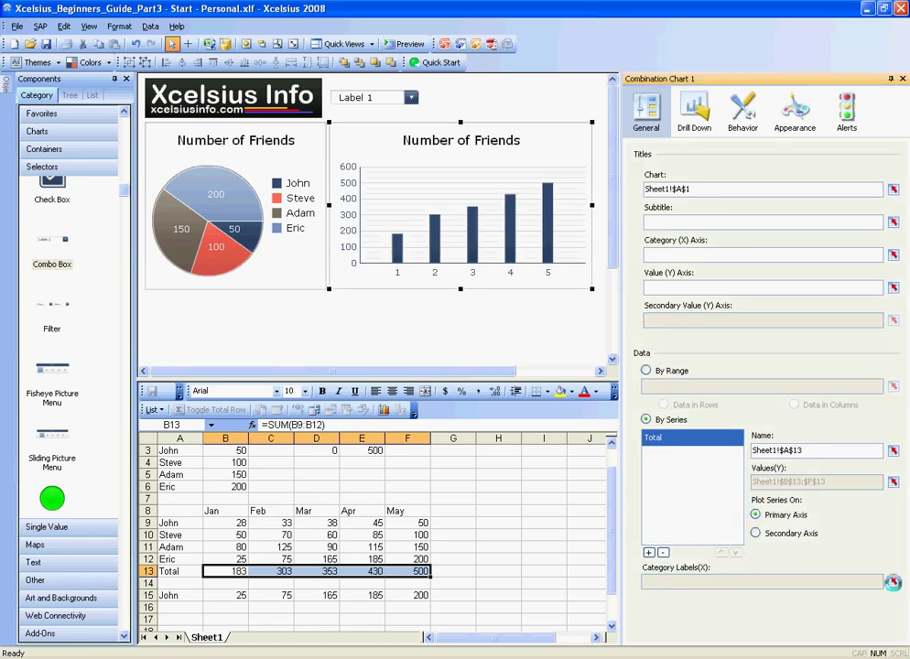
left_click(893, 582)
left_click_drag(213, 510, 407, 502)
left_click(378, 391)
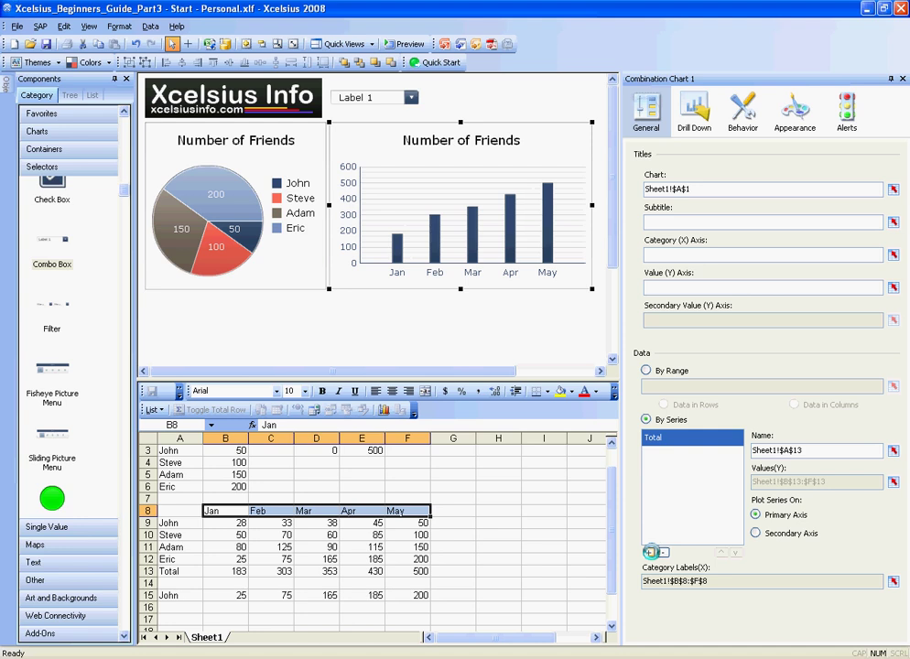
Add a second chart series named from cell A15 (John).
left_click(651, 552)
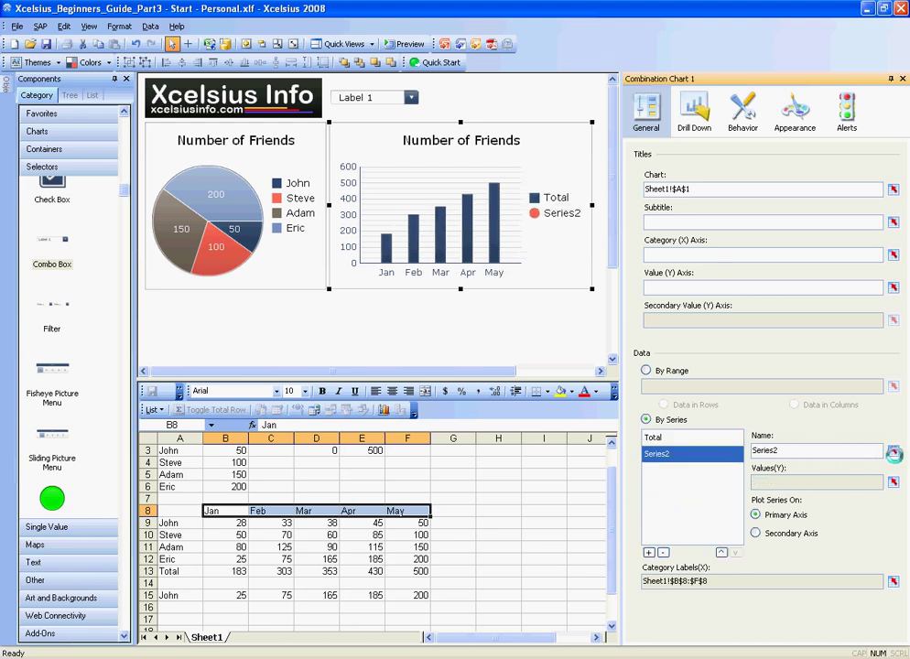
left_click(893, 454)
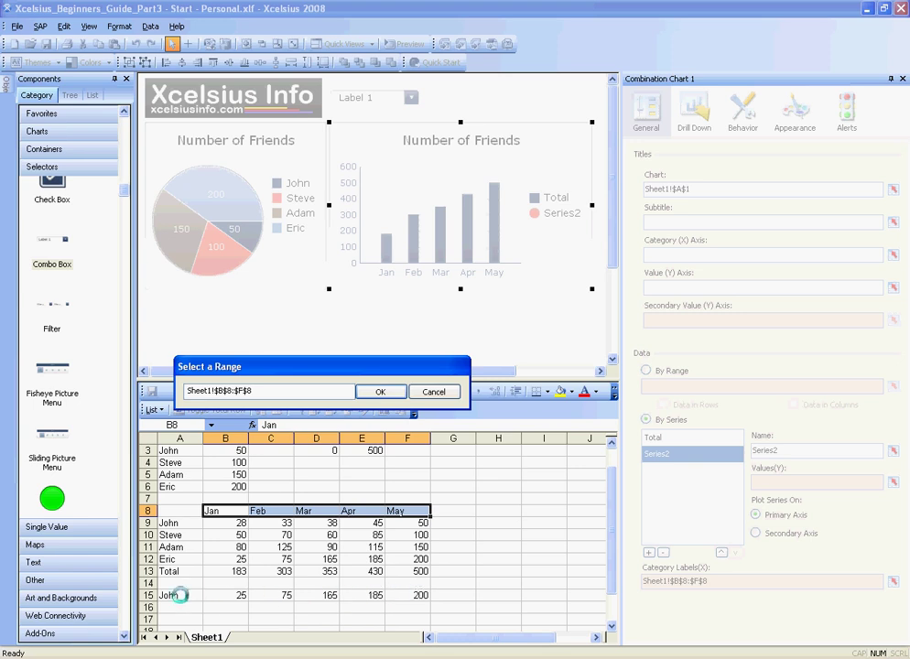
left_click(174, 596)
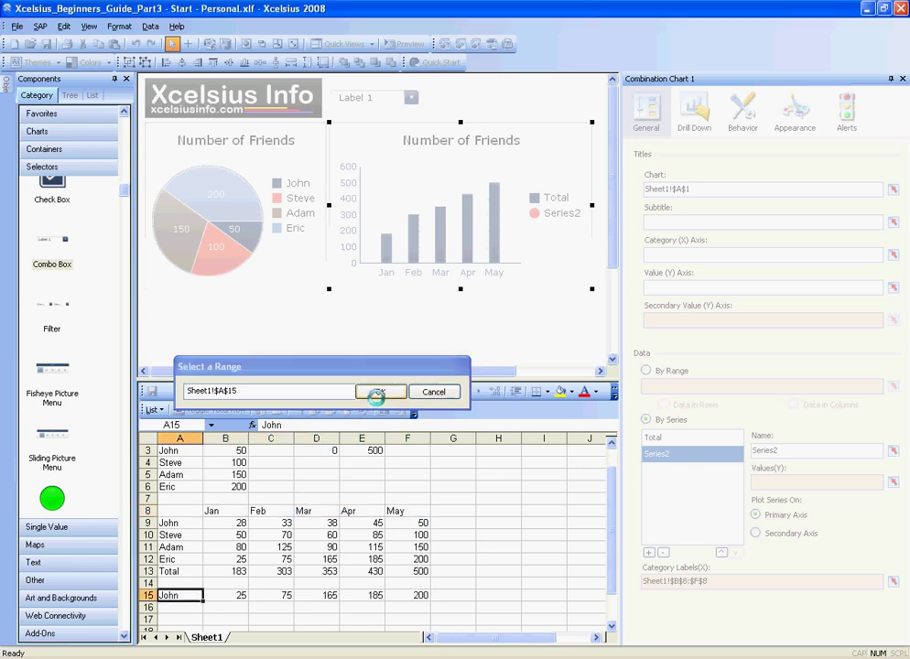
left_click(379, 391)
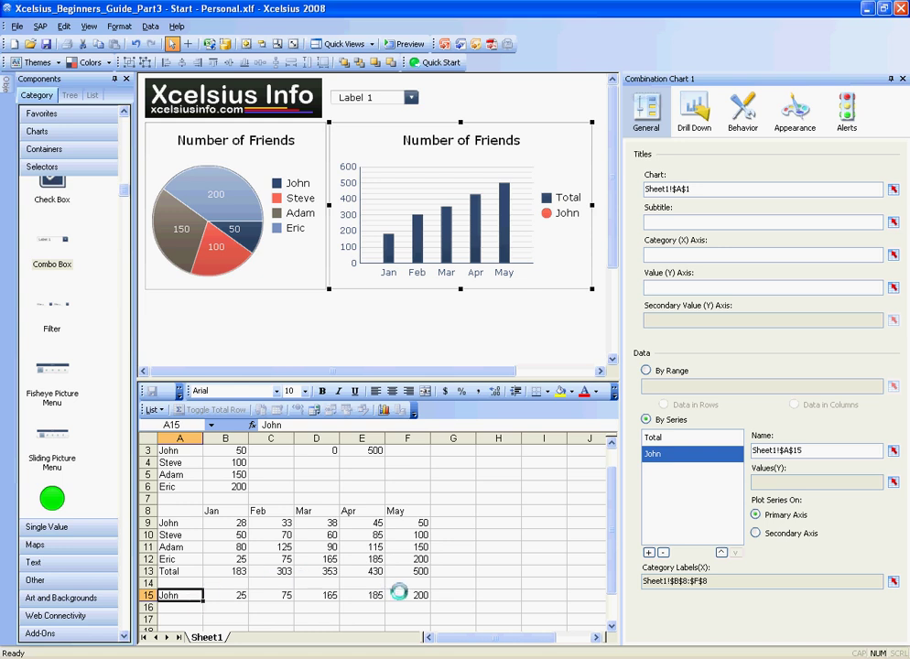
left_click_drag(416, 595, 220, 595)
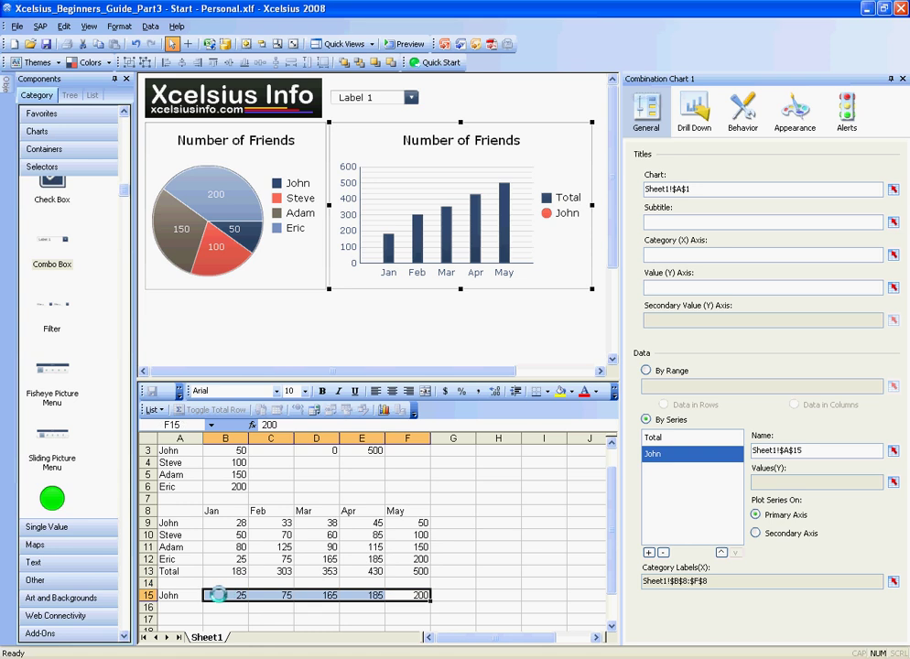
left_click(220, 595)
left_click(183, 596)
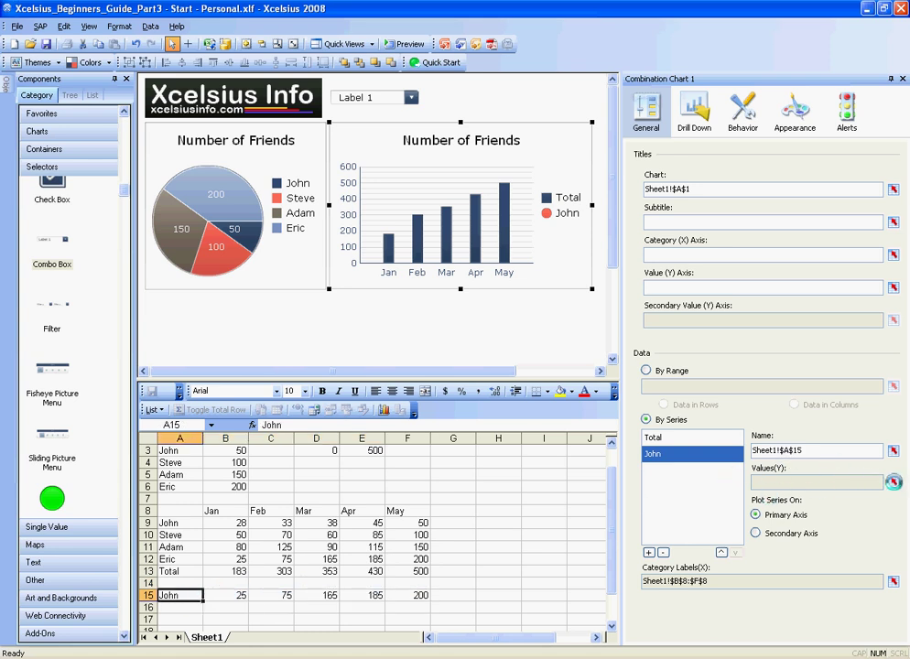
Set John's series values to B15:F15 so it plots as a line.
left_click(893, 481)
left_click_drag(231, 597, 407, 595)
left_click(367, 392)
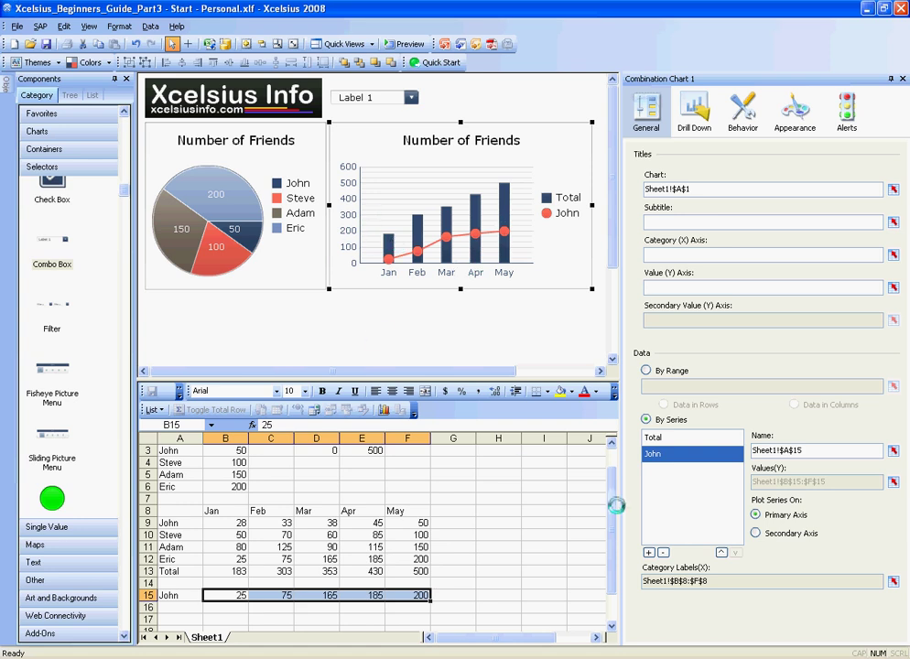
left_click_drag(613, 498, 615, 473)
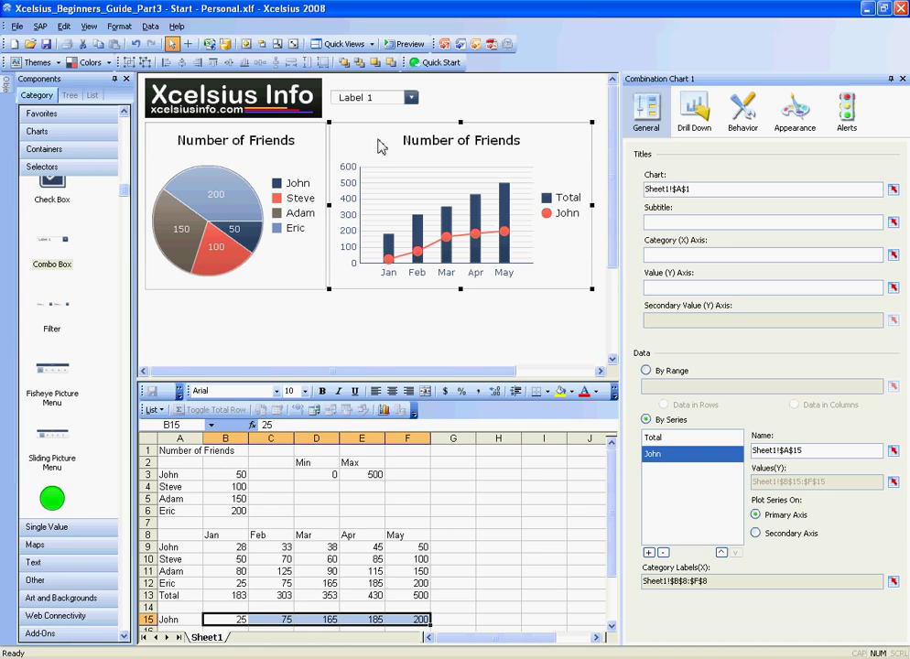
Set the combo box labels to the four names in A9:A12.
left_click(410, 97)
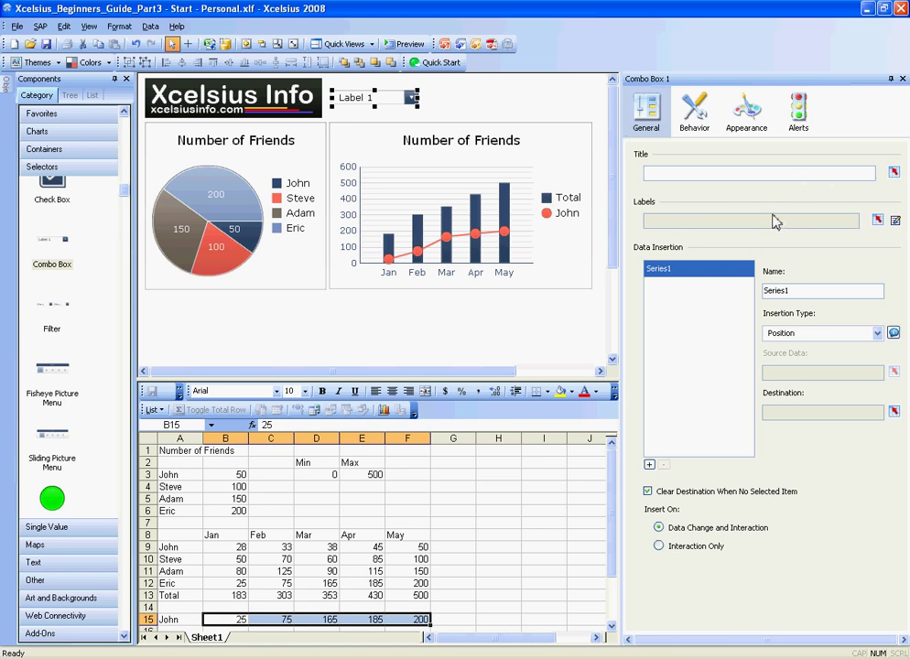
left_click(876, 221)
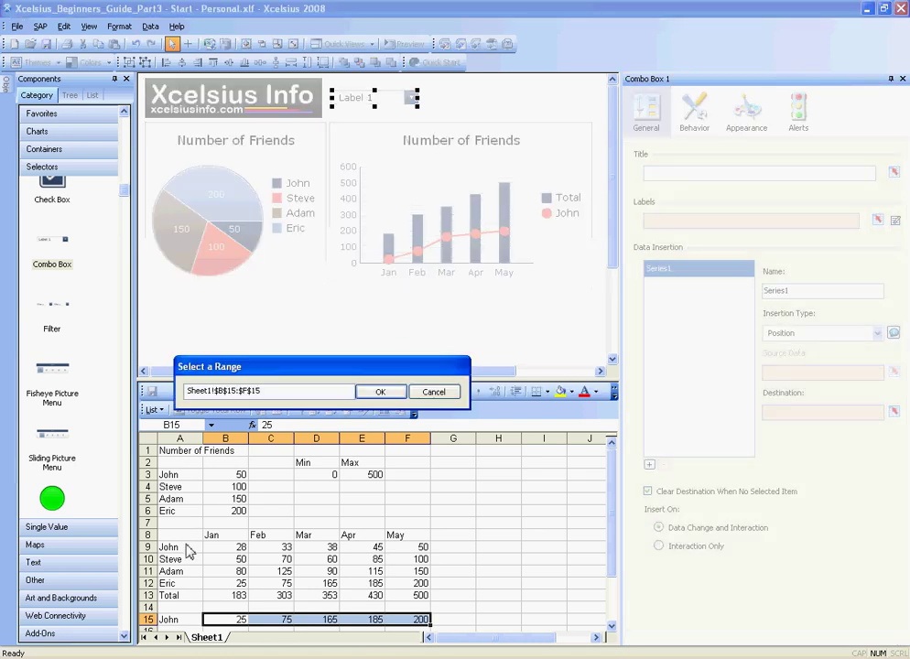
left_click_drag(188, 551, 183, 586)
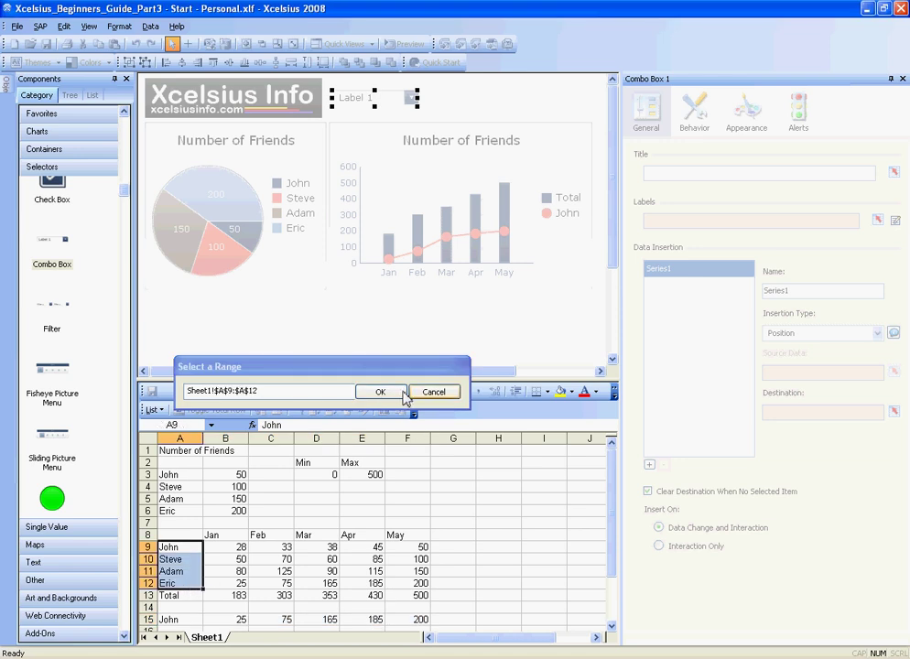
left_click(396, 395)
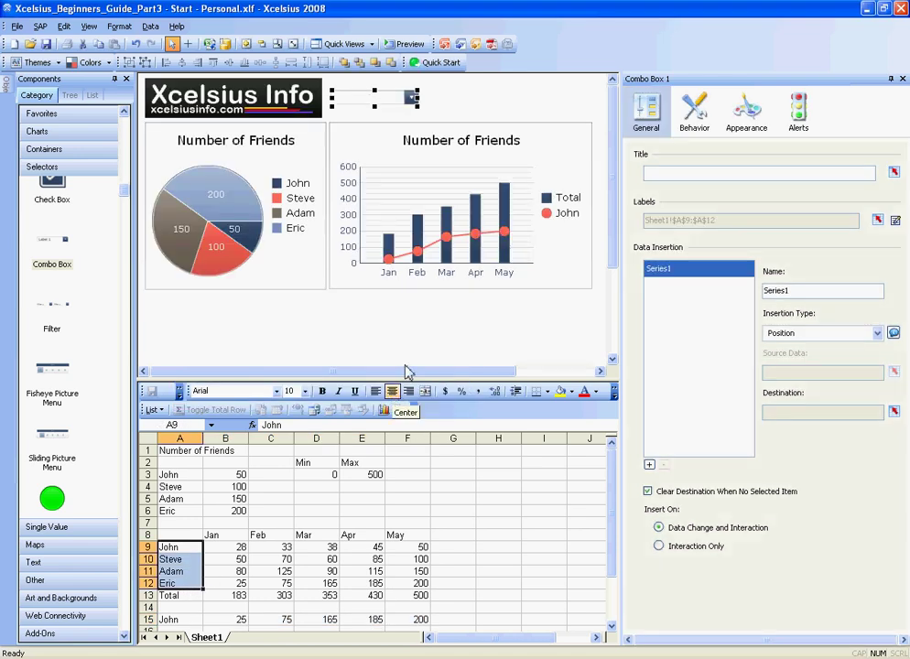
Make Label 1 (John) the combo box's default selected item under Behavior.
left_click(694, 126)
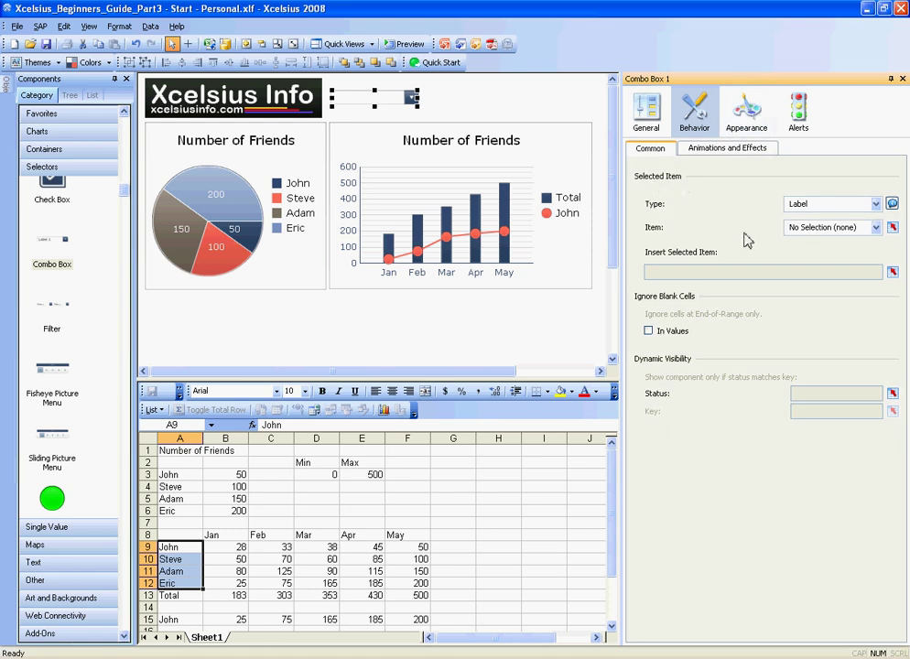
left_click(815, 227)
left_click(804, 241)
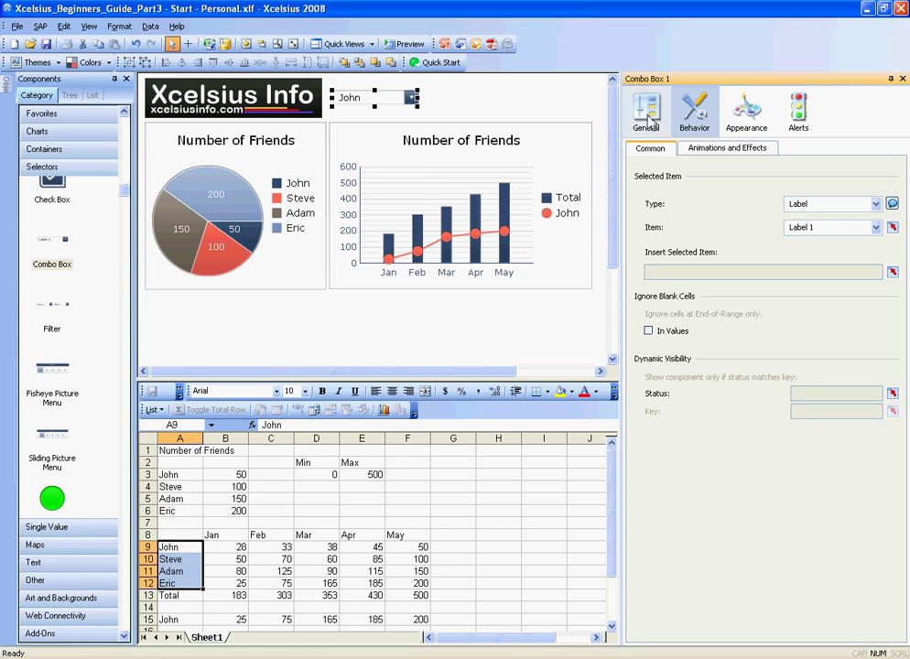
left_click(652, 127)
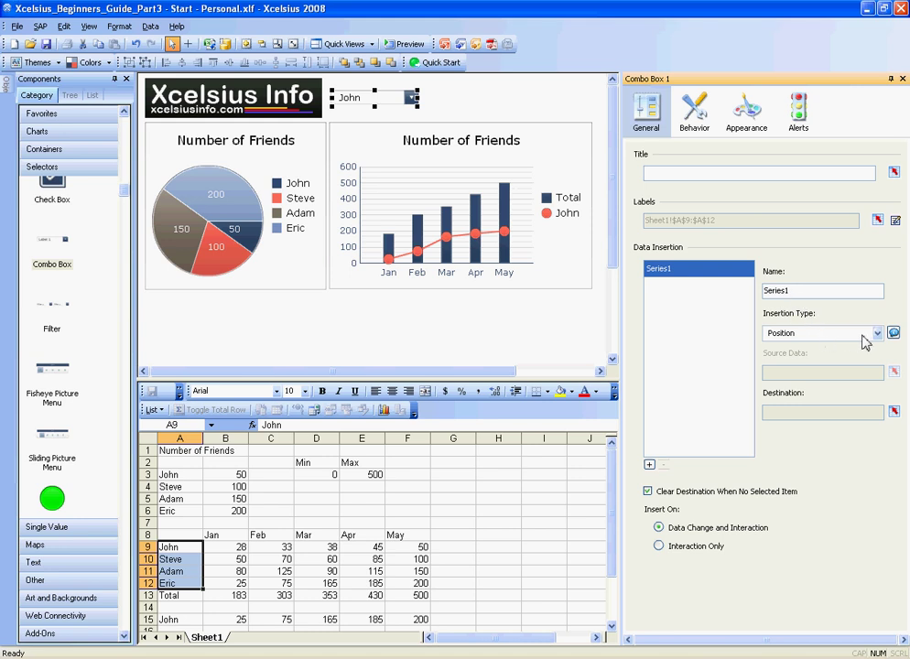
Change the combo box Insertion Type from Position to Row.
left_click(877, 335)
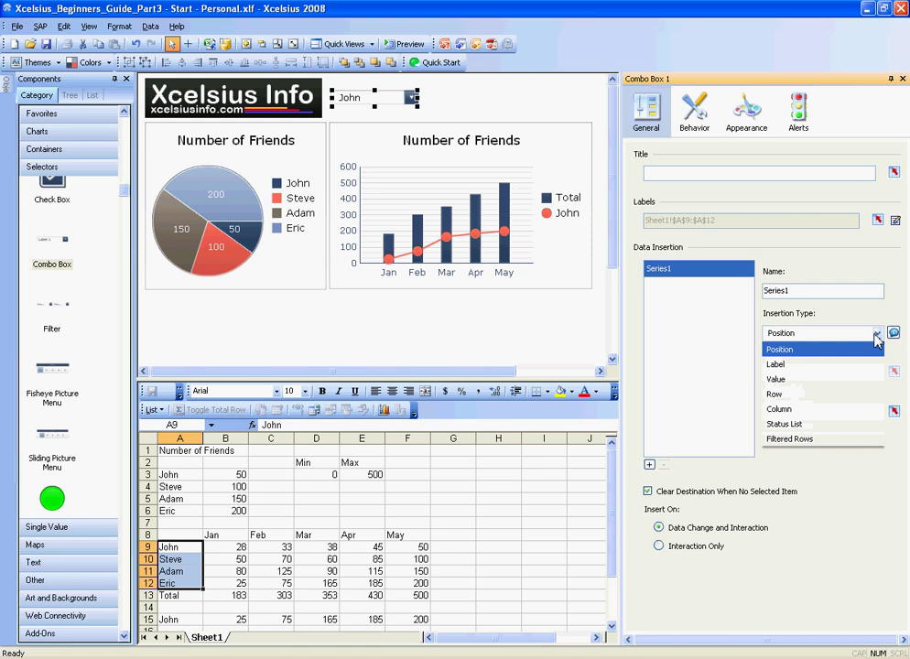
left_click(805, 394)
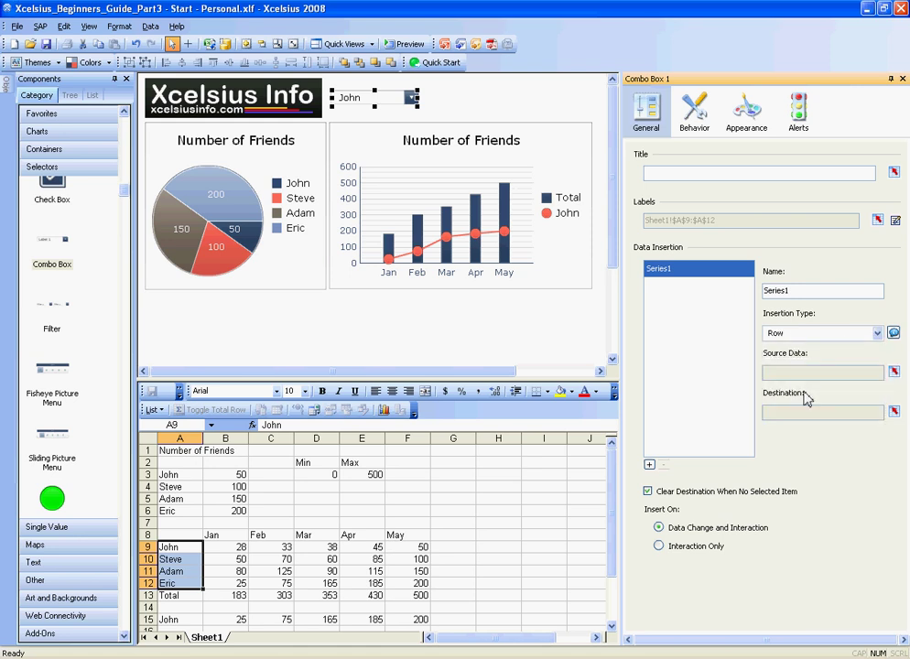
Set the combo box source data to A9:F12 and destination to A15:F15.
left_click(894, 373)
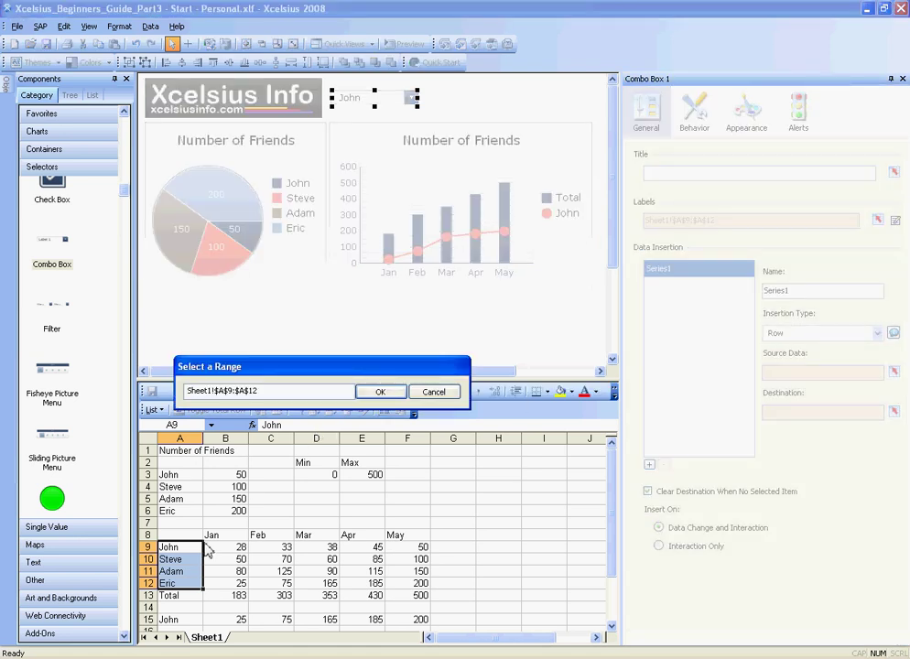
left_click_drag(188, 549, 420, 599)
left_click_drag(207, 548, 412, 587)
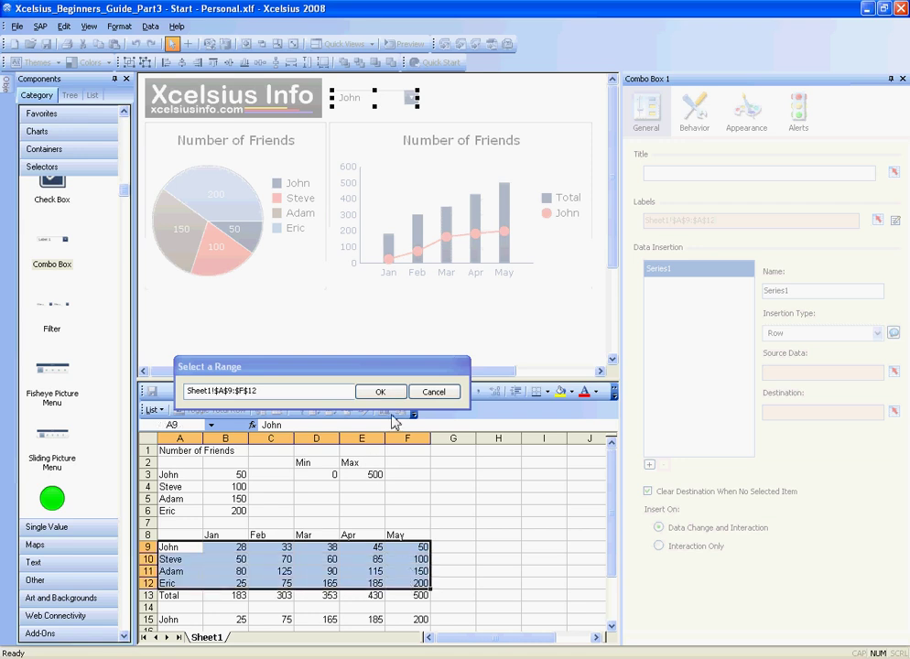
left_click(380, 391)
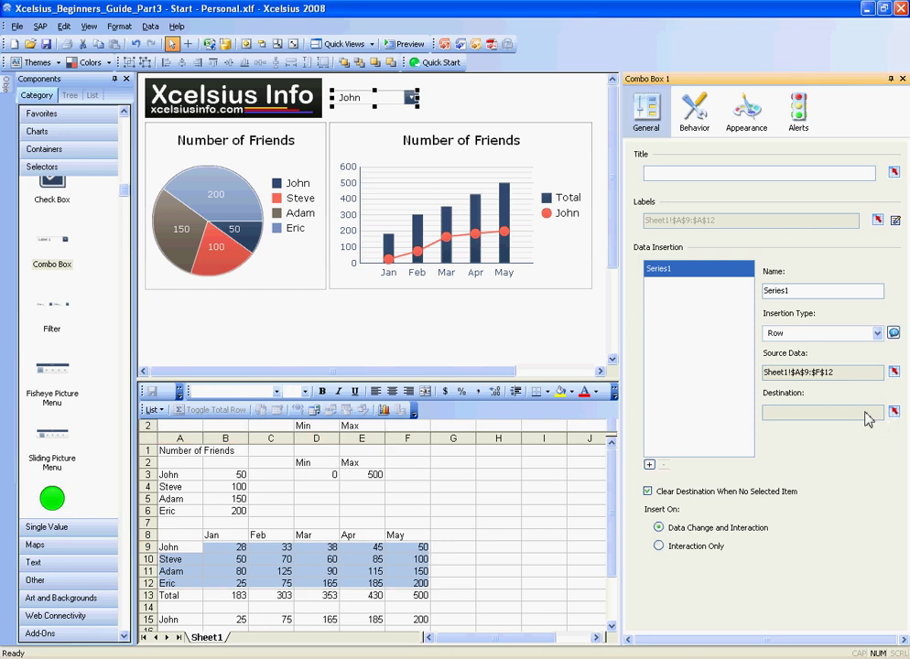
left_click(895, 413)
left_click_drag(179, 620, 408, 627)
left_click(381, 392)
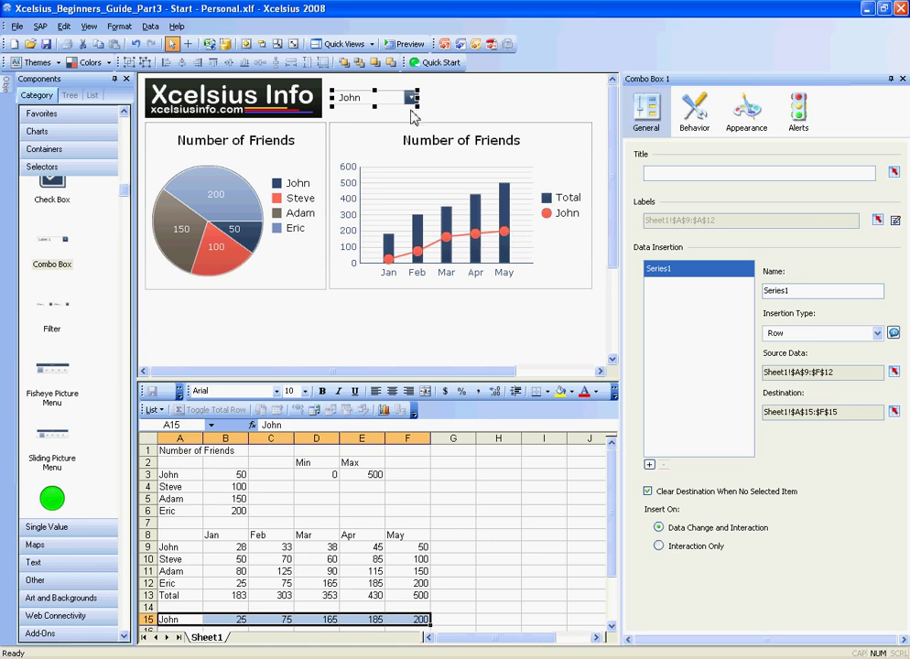
left_click(415, 47)
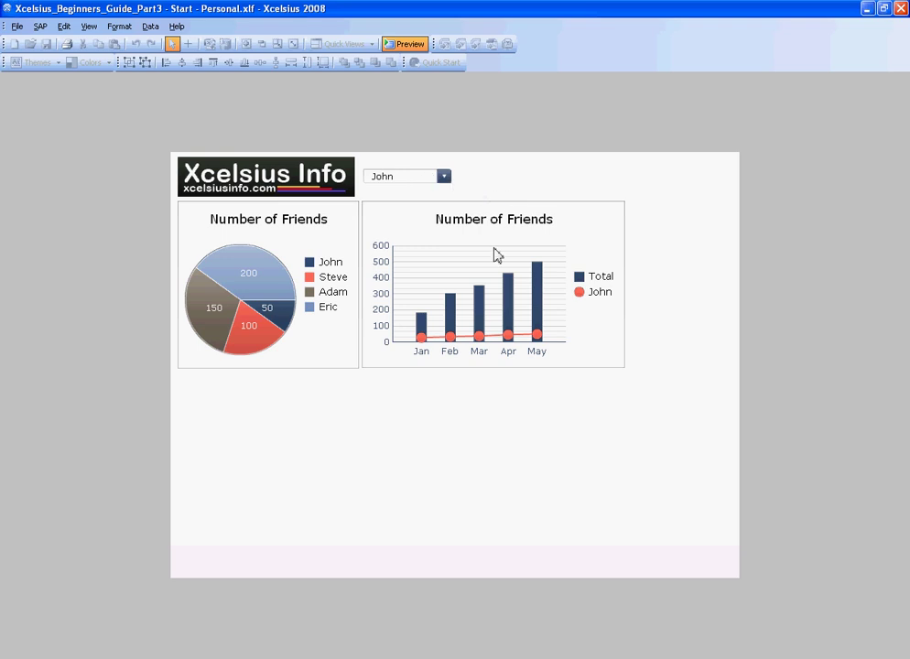
left_click(443, 176)
left_click(430, 215)
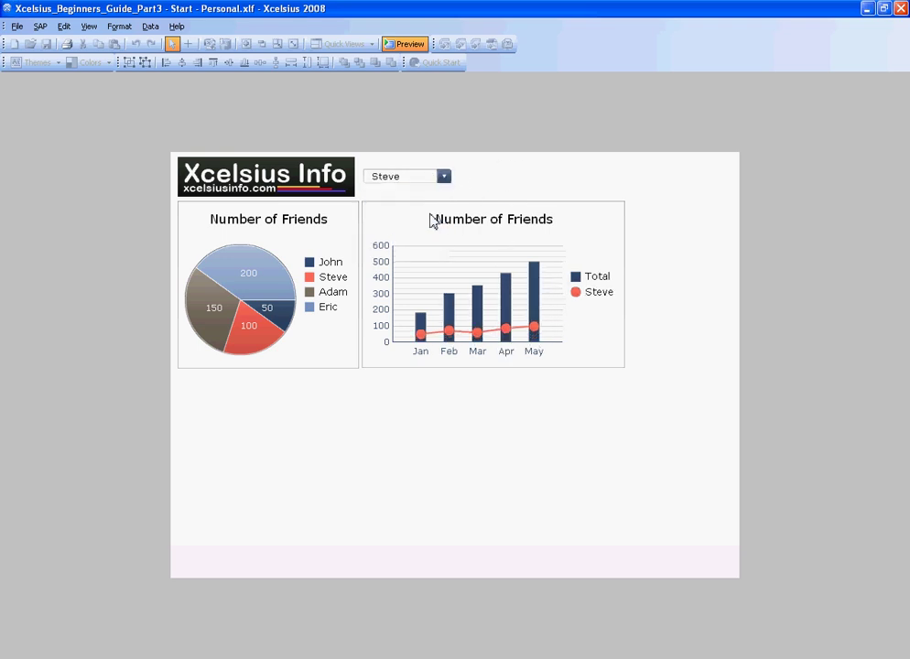
left_click(444, 177)
left_click(434, 235)
left_click(442, 178)
left_click(413, 255)
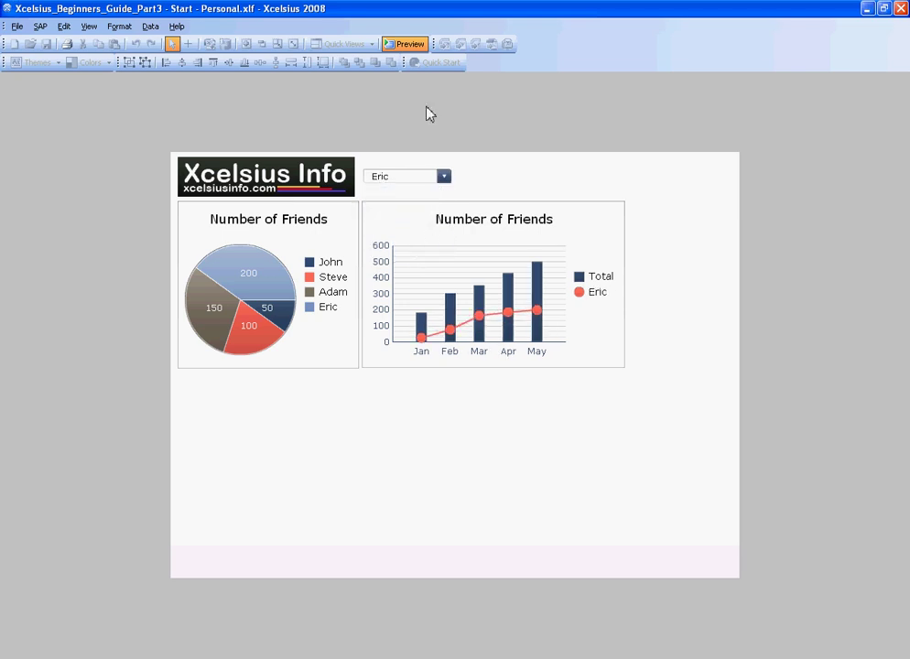
left_click(408, 46)
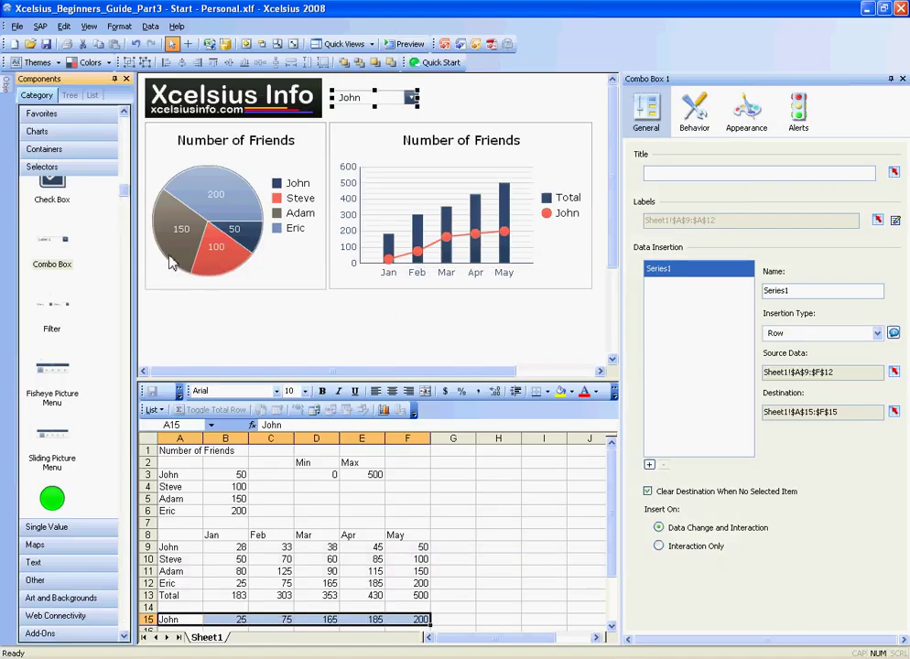
Add a Horizontal Slider below the pie chart, stretched to span both charts.
left_click_drag(128, 200, 136, 290)
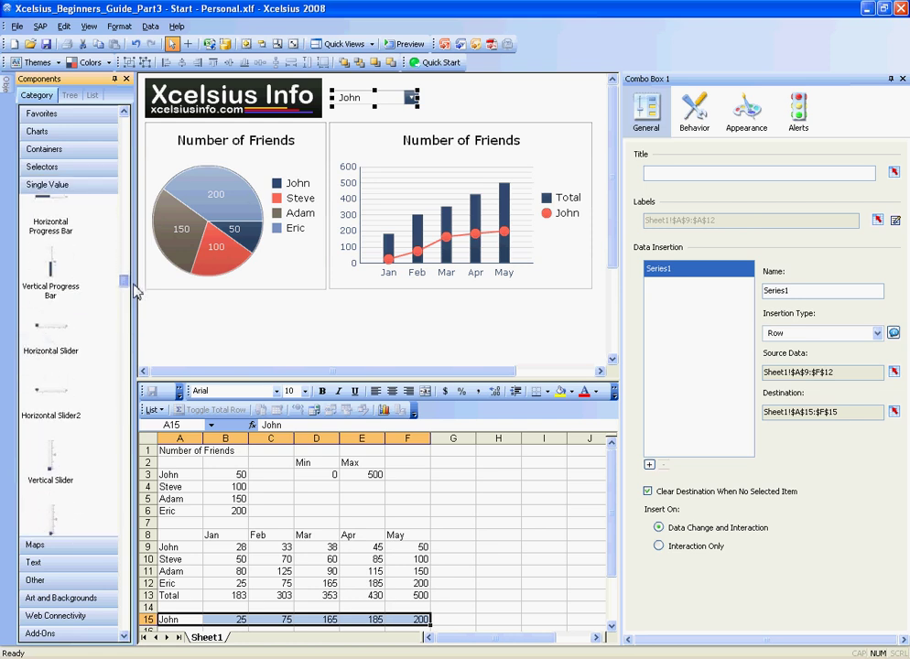
left_click_drag(60, 333, 189, 313)
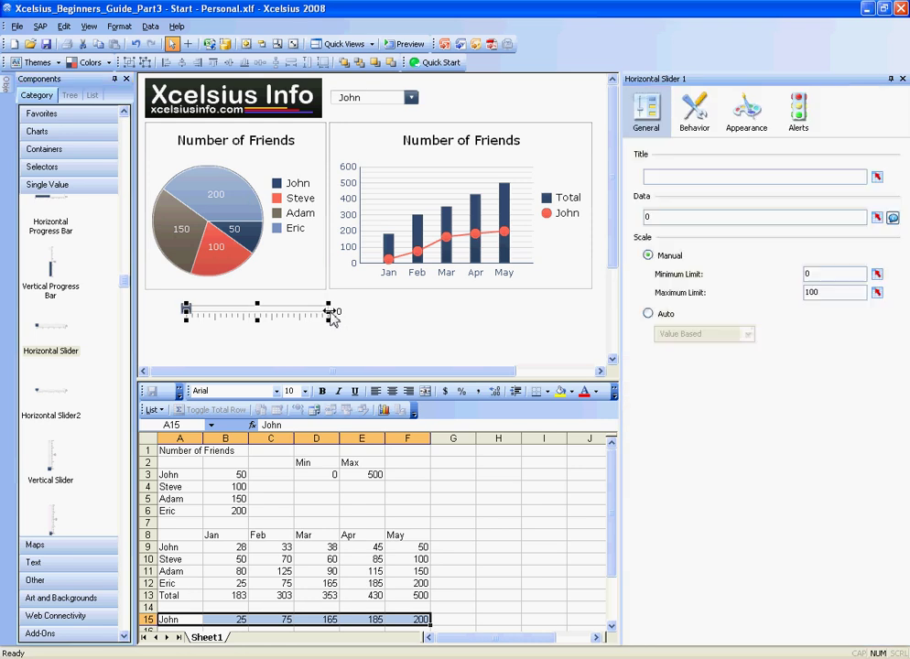
left_click_drag(331, 316, 592, 316)
Link the slider's title to A11 (Adam) and its data to F11.
left_click(857, 178)
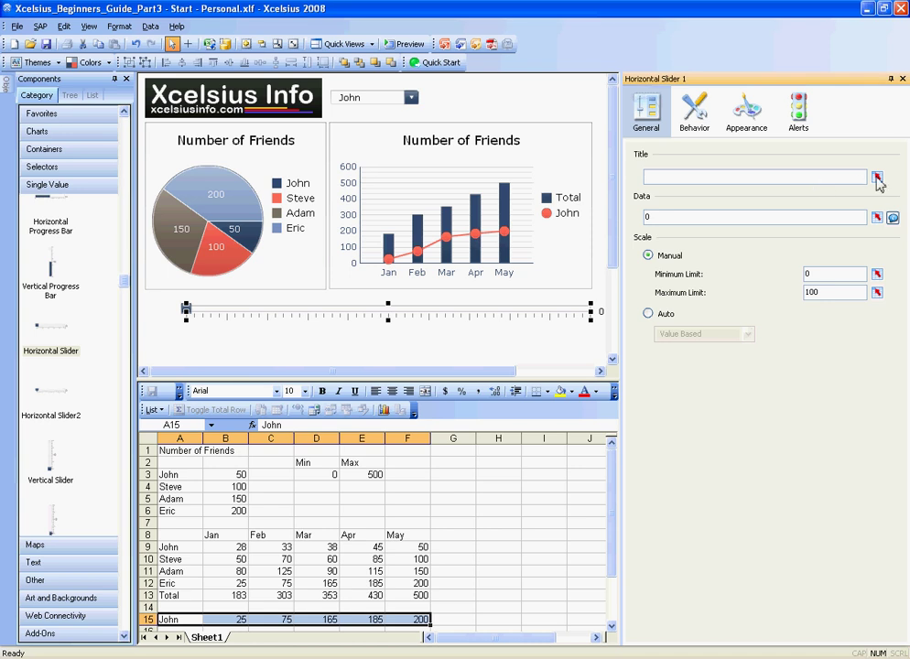
left_click(877, 176)
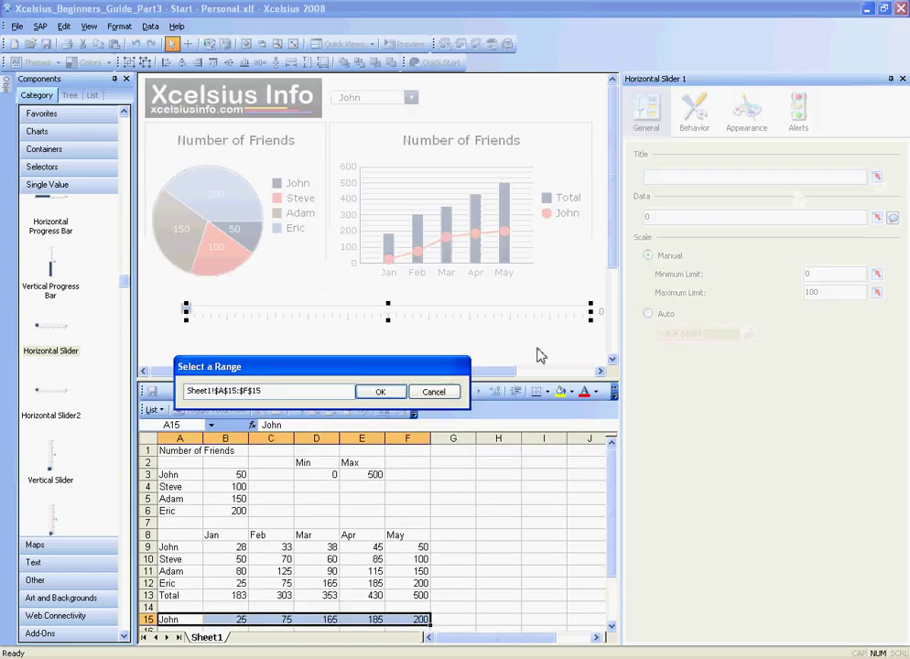
left_click(179, 573)
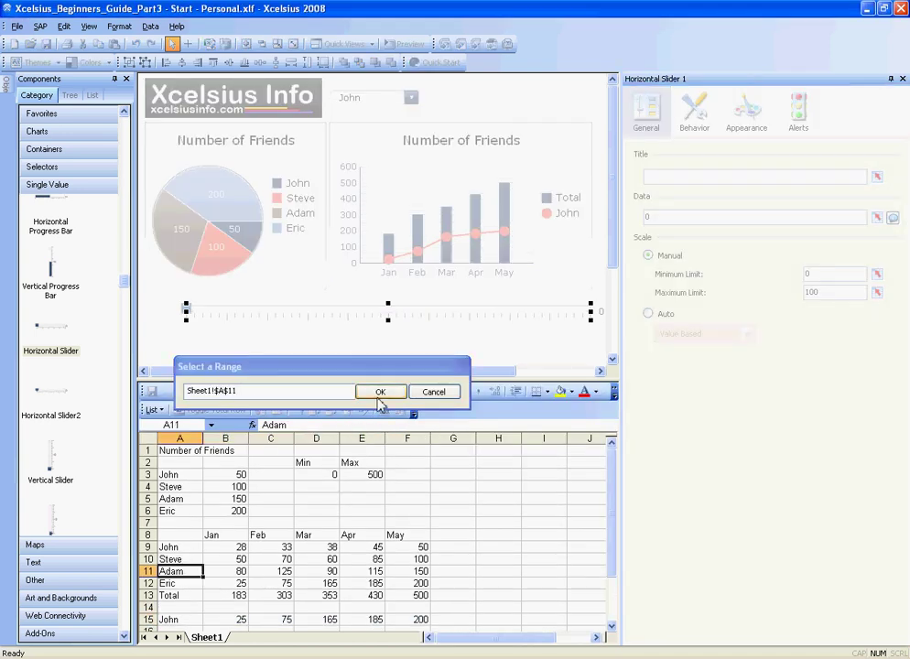
left_click(366, 394)
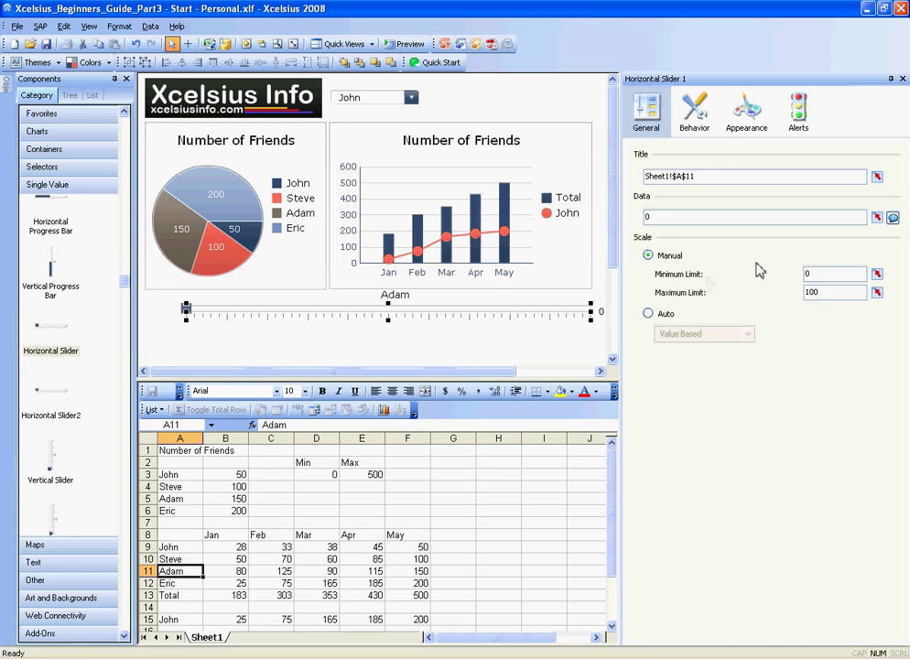
left_click(876, 218)
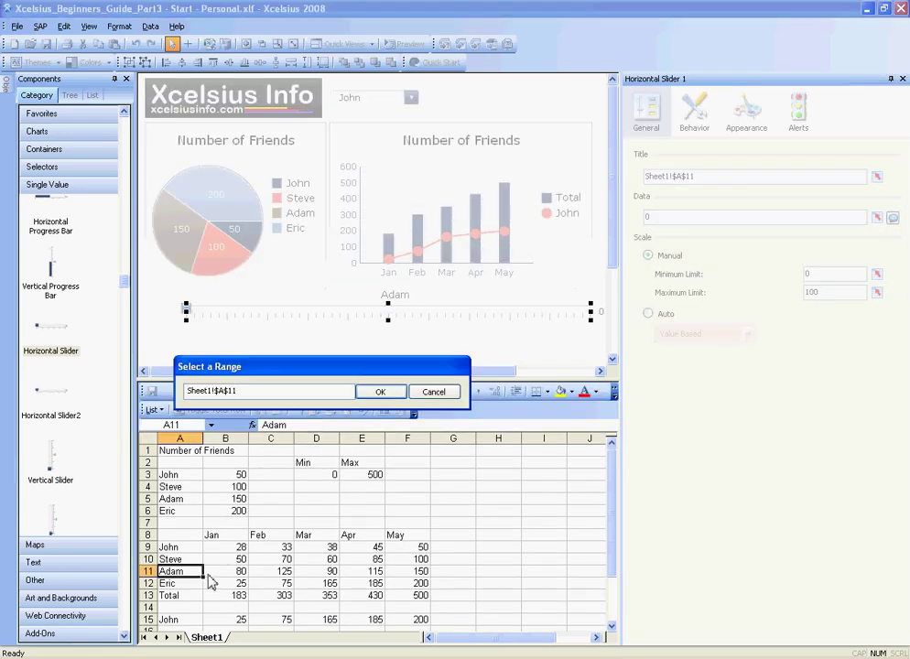
left_click(414, 573)
left_click(380, 394)
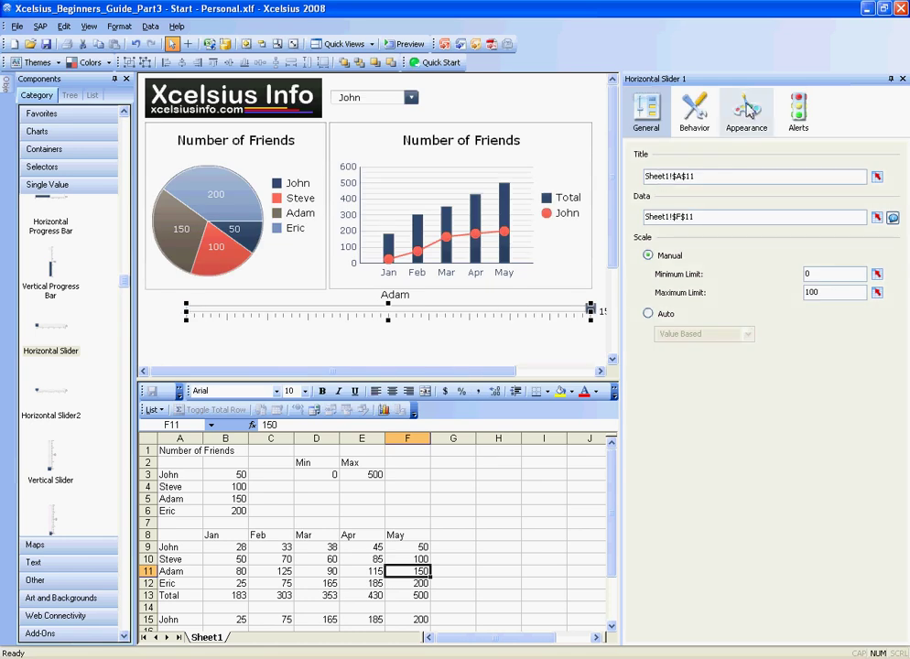
Set the slider's Title Position to Left in the Appearance Text settings.
left_click(751, 125)
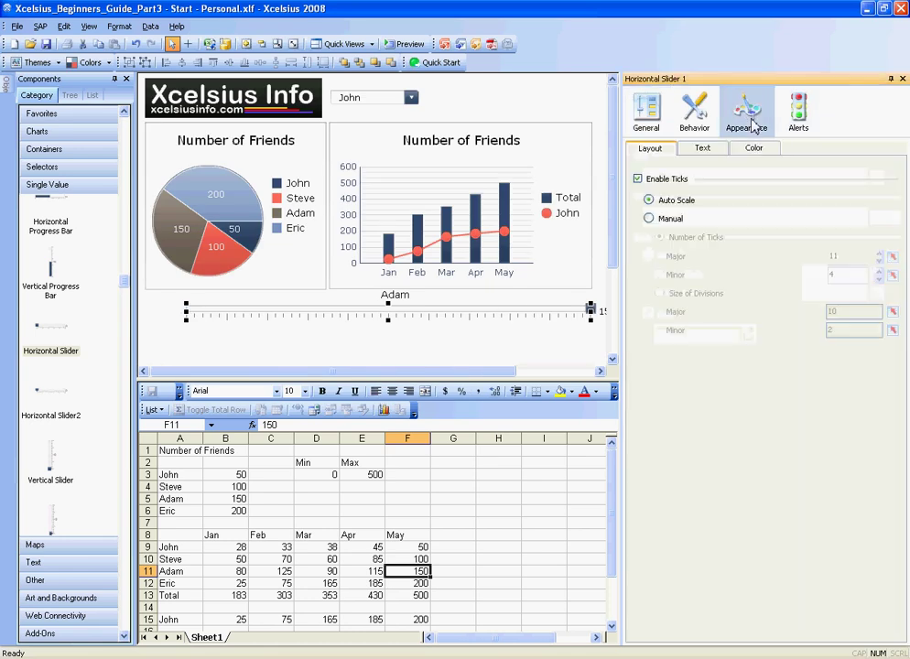
left_click(704, 150)
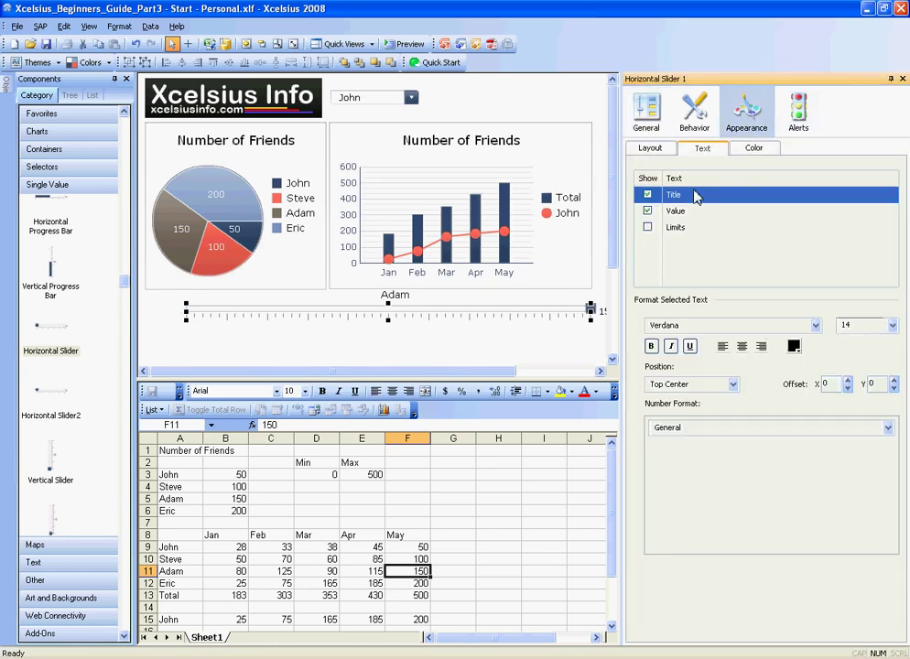
left_click(695, 387)
left_click(671, 403)
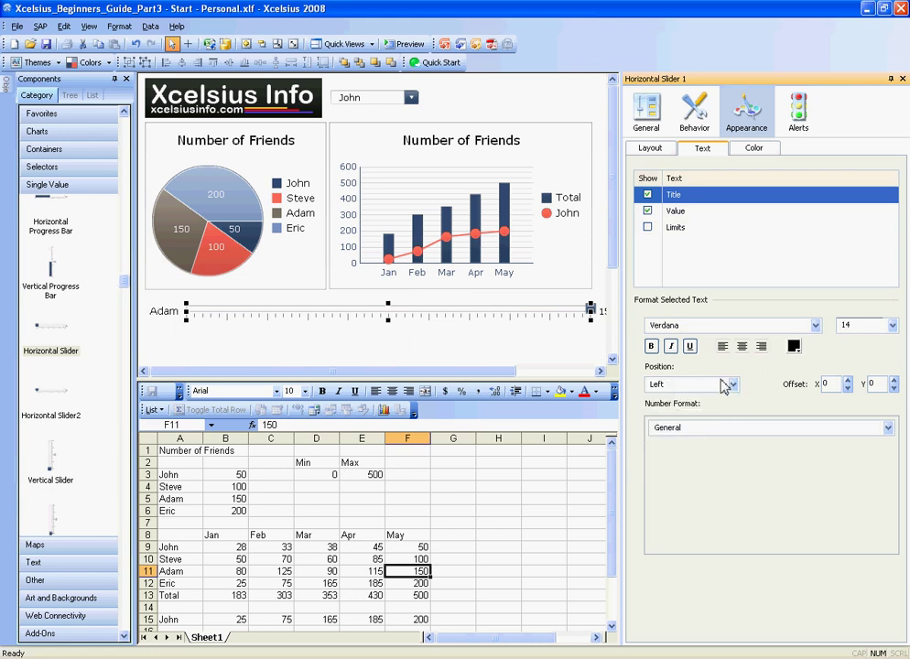
left_click(724, 387)
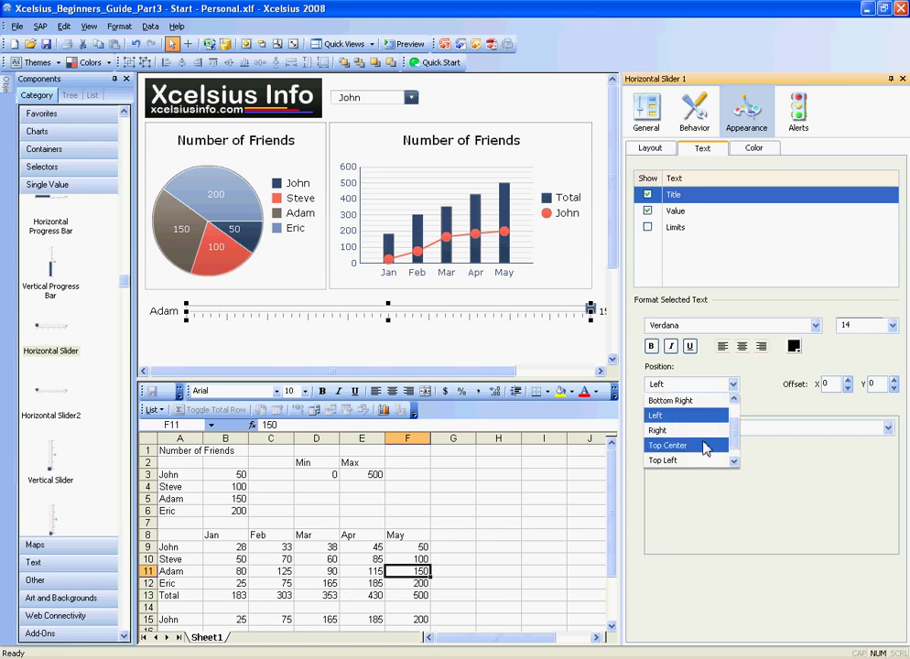
left_click(703, 446)
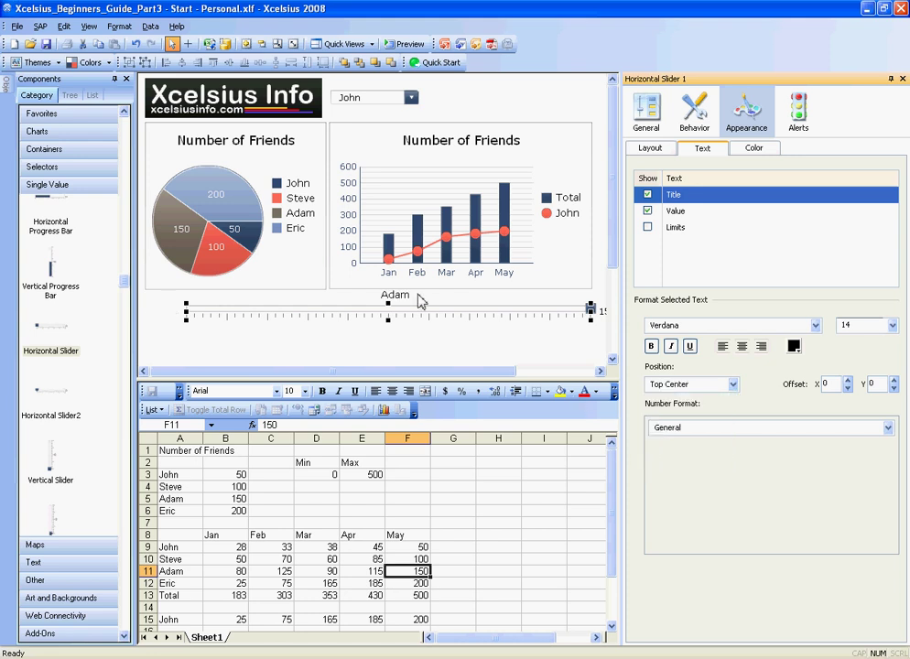
left_click(672, 388)
scroll(657, 408, "up", 1)
left_click(661, 399)
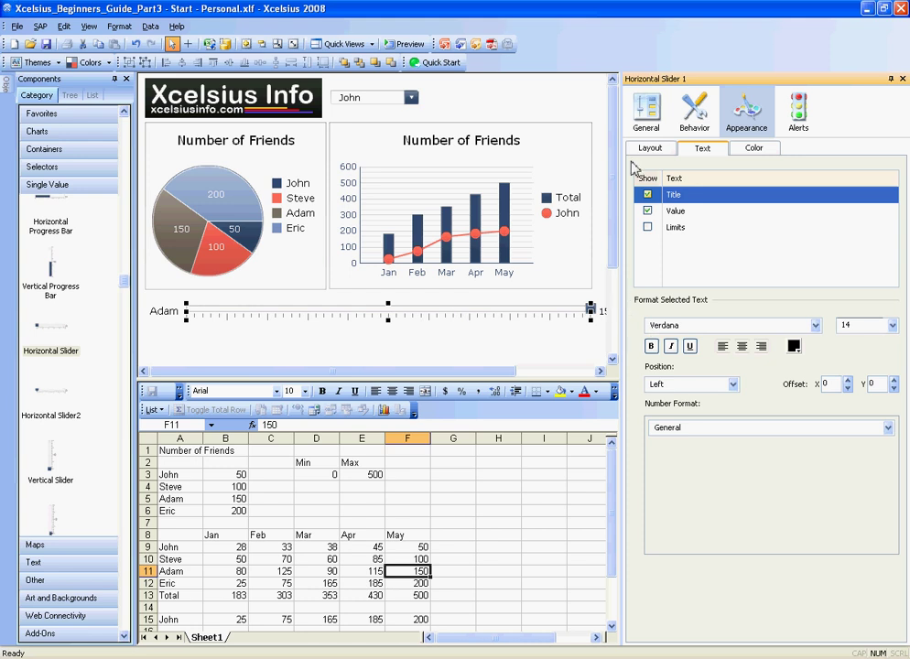
Link the slider's maximum limit to the Max value in cell E3.
left_click(646, 128)
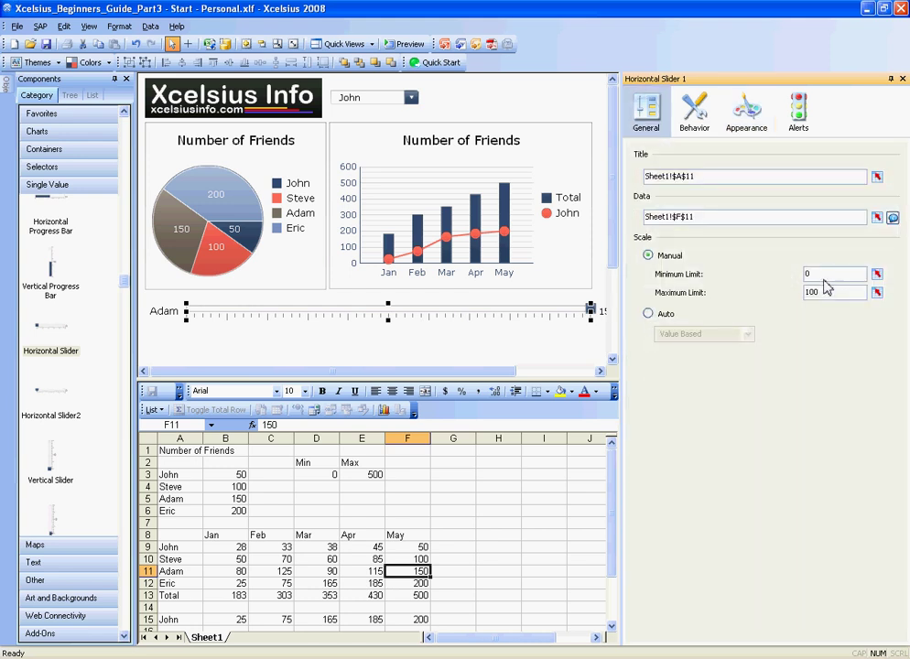
left_click(876, 292)
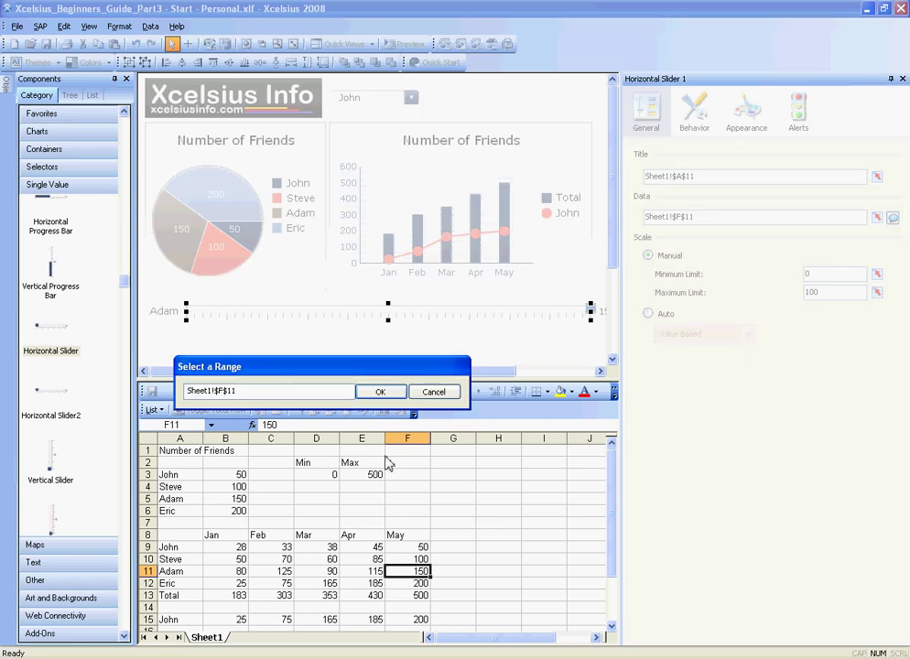
left_click(364, 474)
left_click(380, 392)
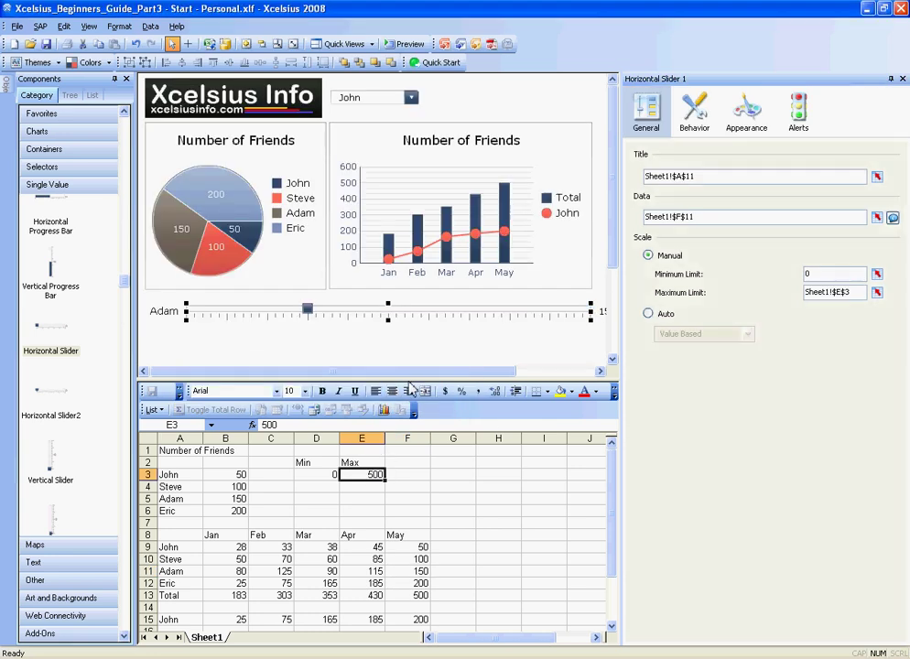
left_click(410, 44)
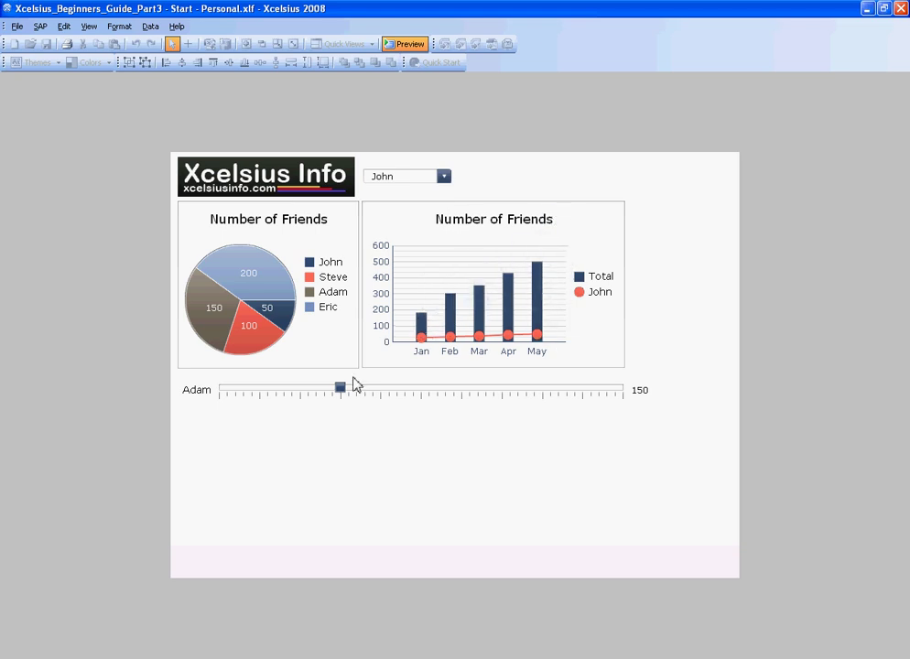
left_click(444, 179)
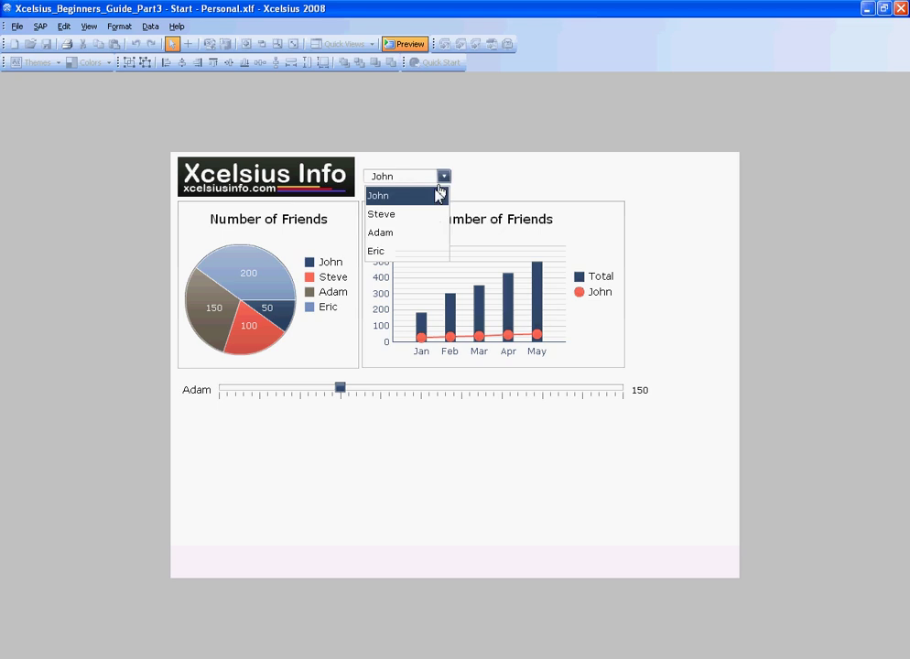
left_click(412, 236)
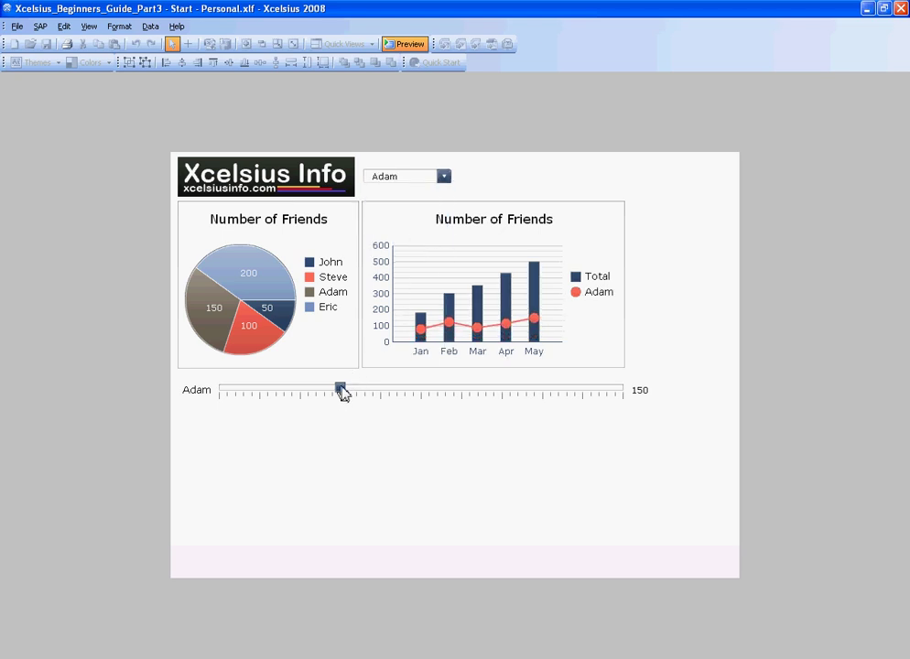
left_click_drag(365, 392, 424, 394)
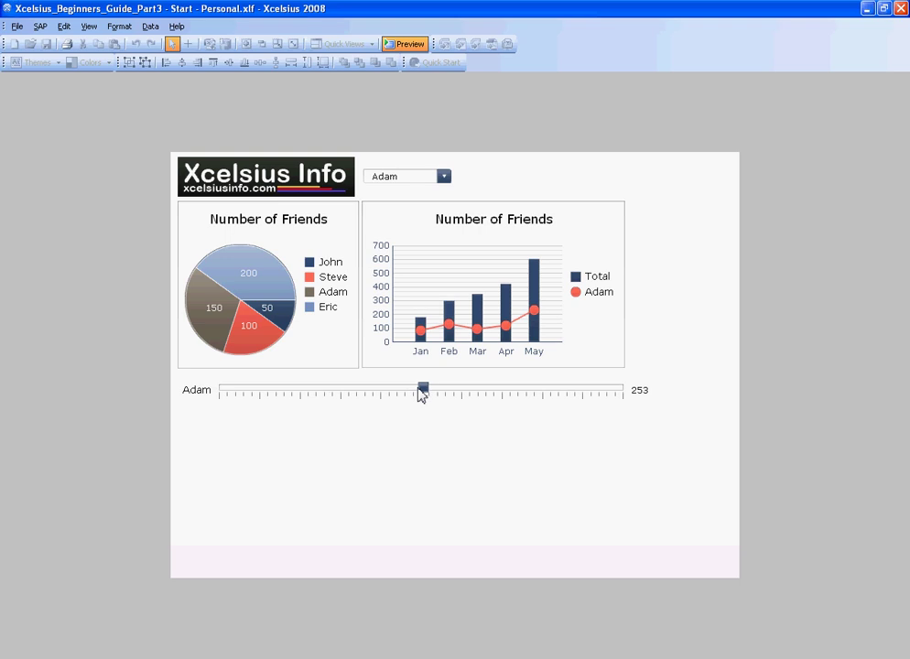
left_click(409, 45)
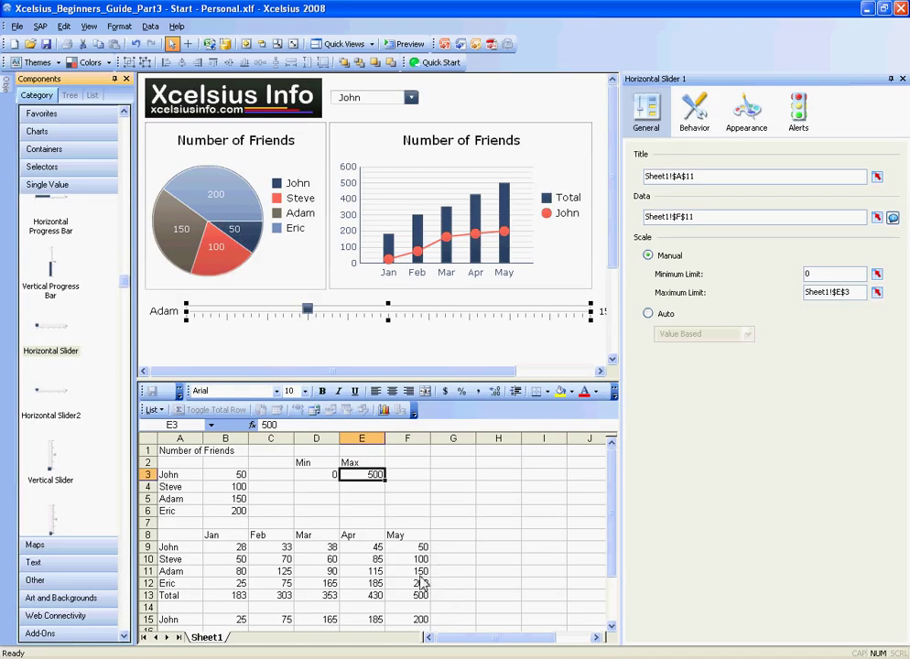
Set Pie Chart 1's labels to the names in A9:A12.
left_click(274, 279)
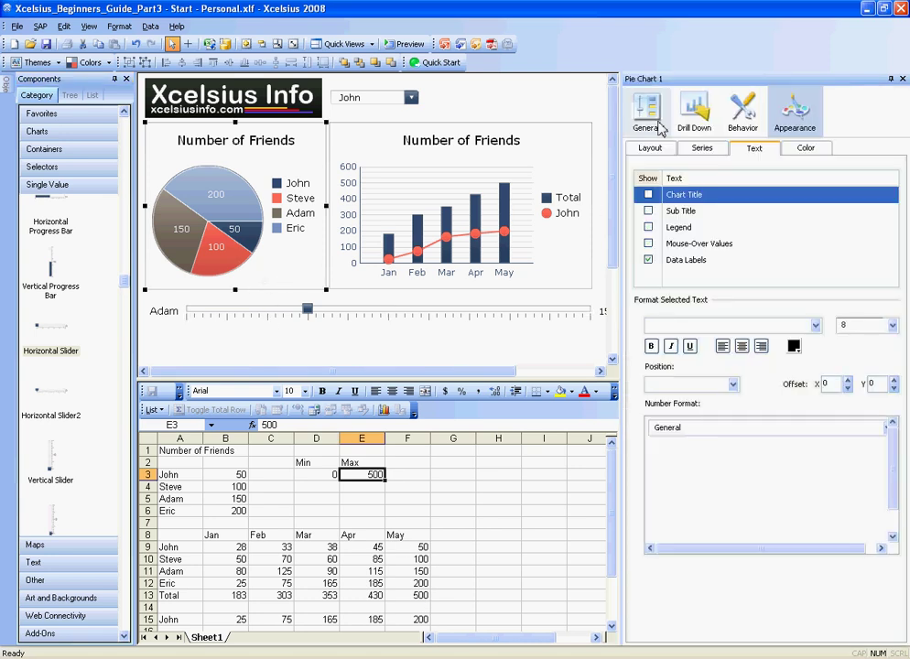
left_click(654, 126)
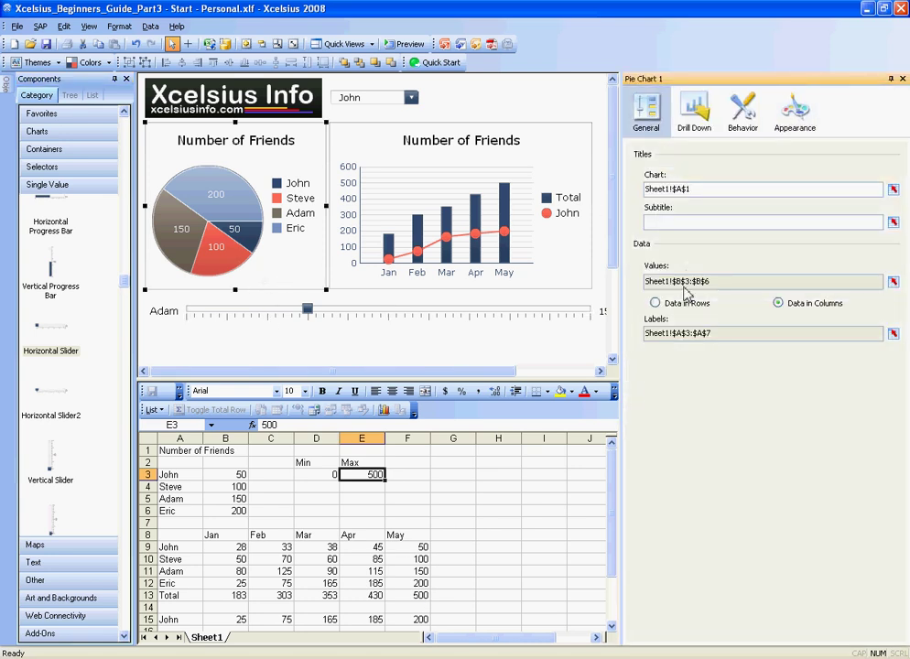
left_click(893, 336)
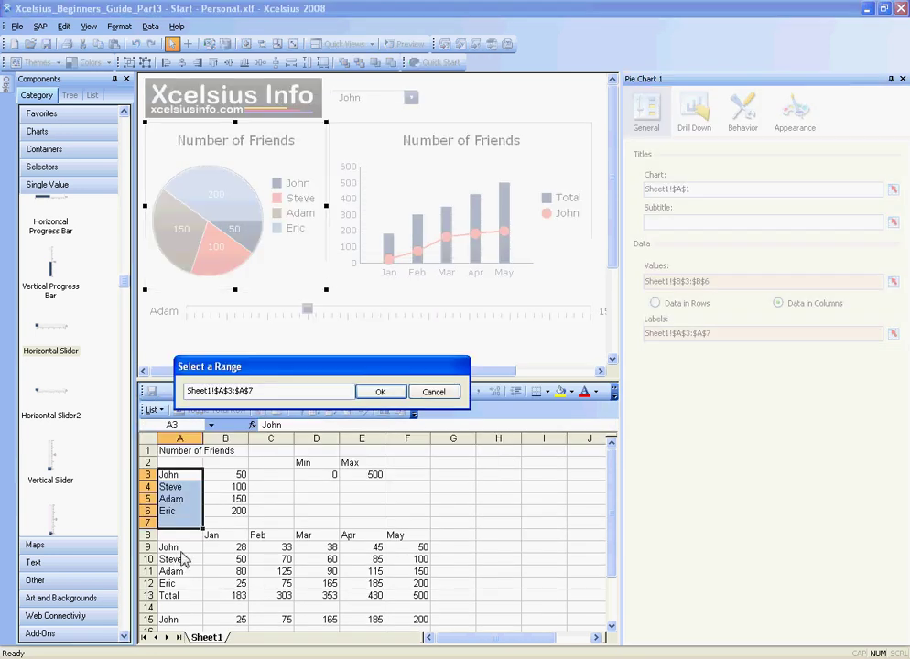
left_click_drag(179, 547, 188, 583)
left_click(378, 393)
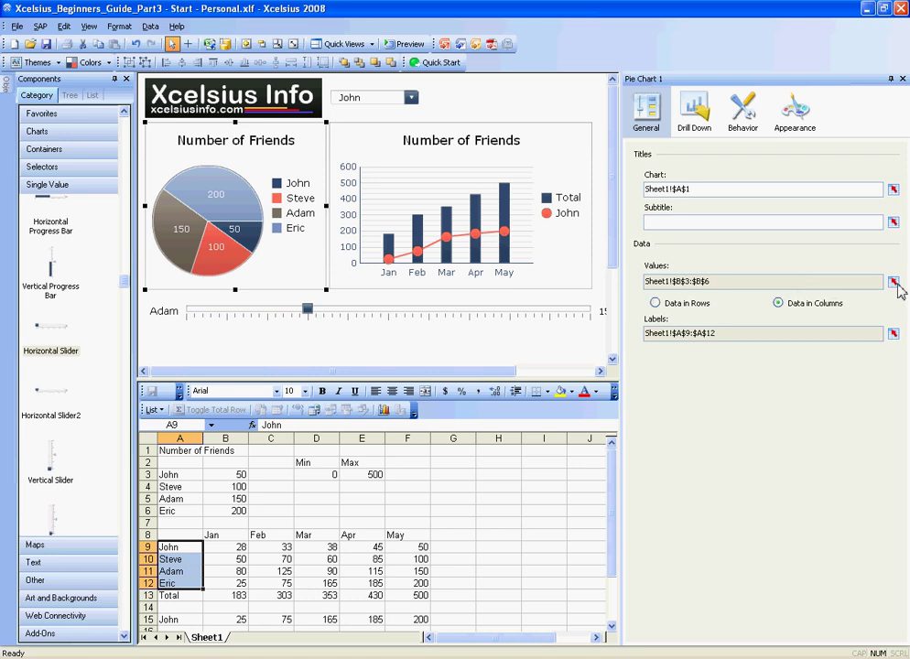
Set the pie values to the May figures in F9:F12 and preview the dashboard.
left_click(894, 282)
left_click_drag(420, 548, 417, 587)
left_click(380, 393)
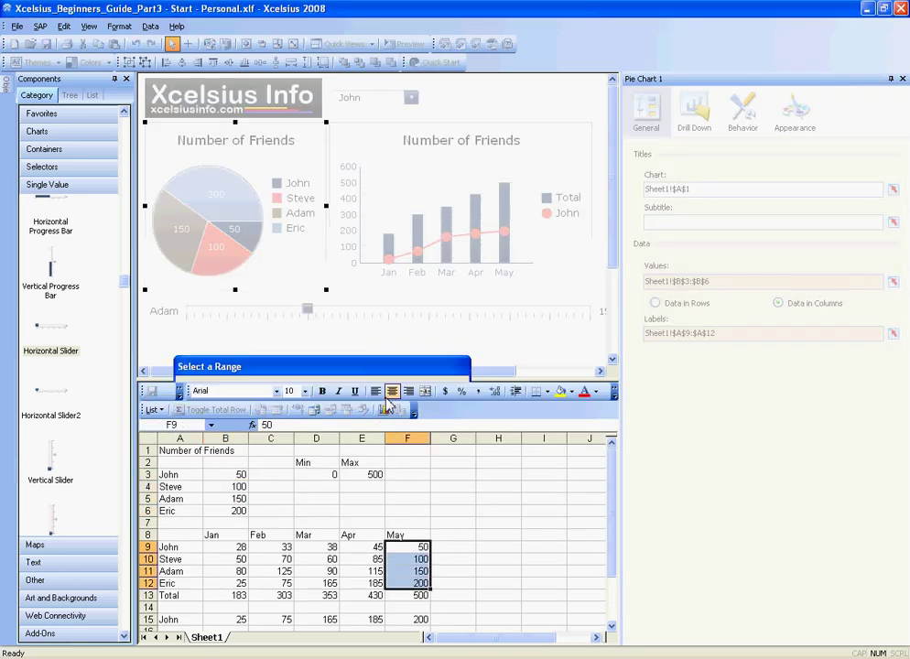
left_click(394, 40)
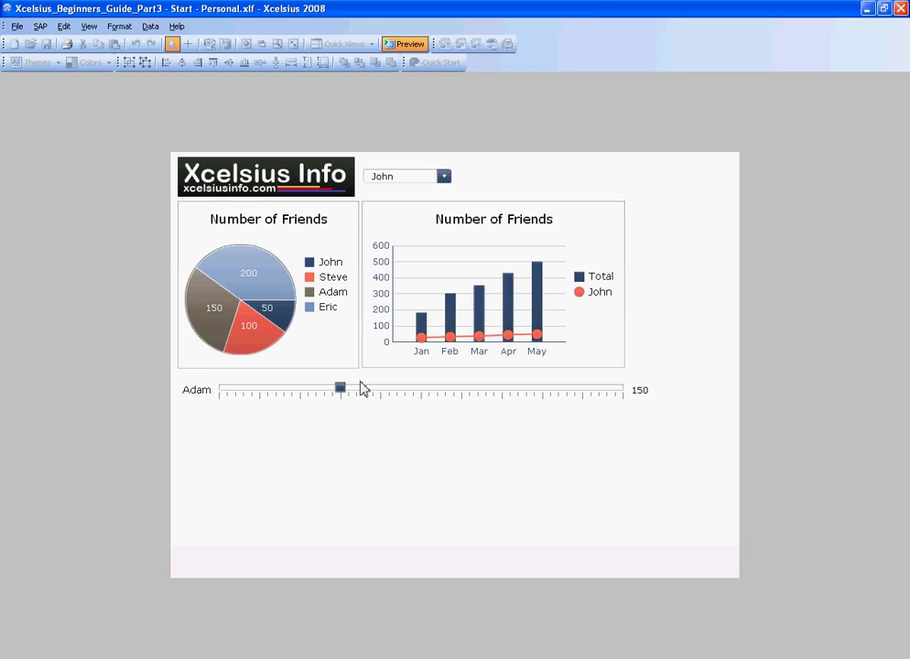
left_click(444, 176)
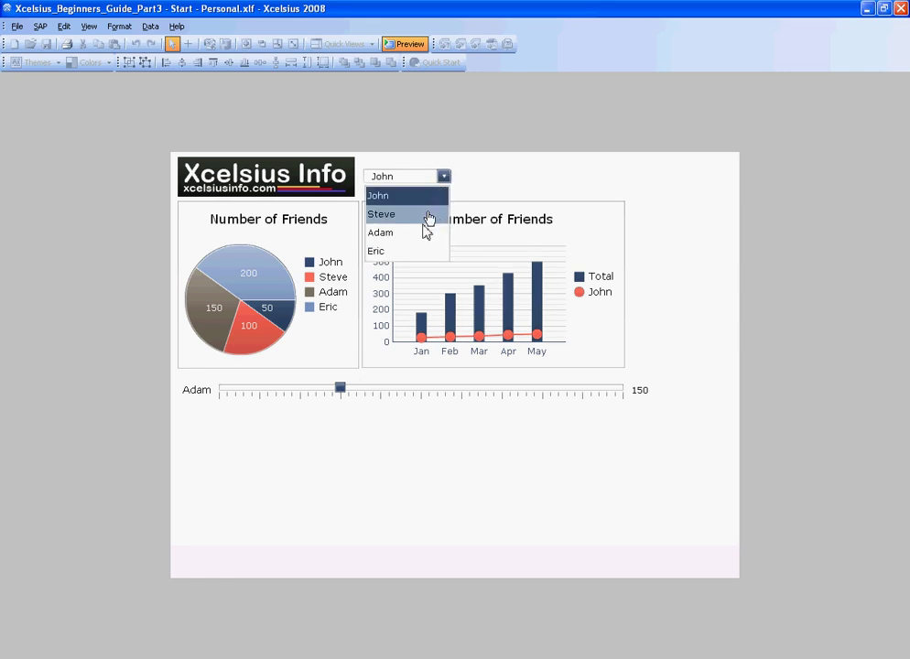
left_click(423, 234)
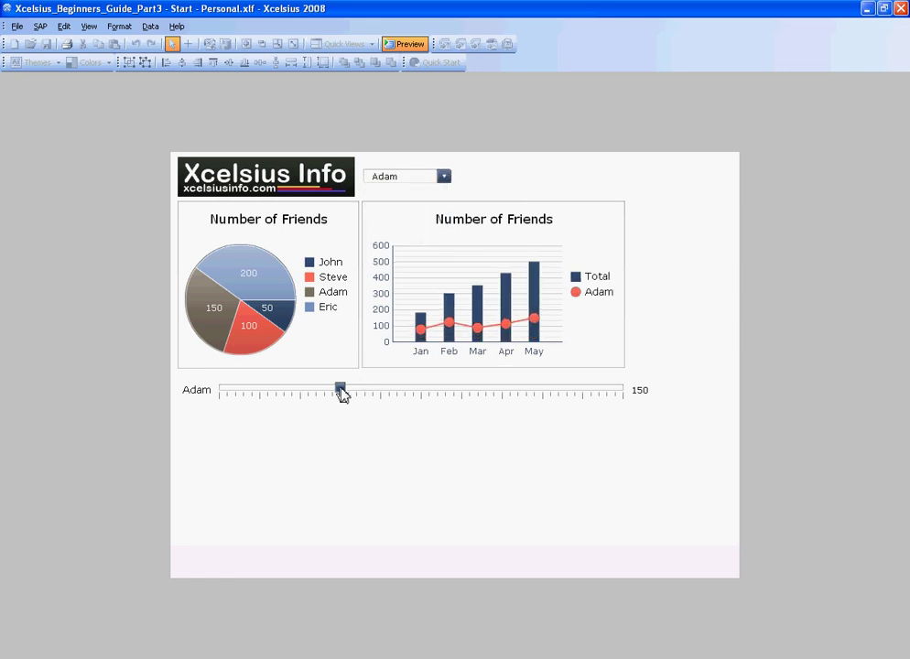
left_click_drag(341, 390, 279, 391)
left_click(446, 177)
left_click(435, 195)
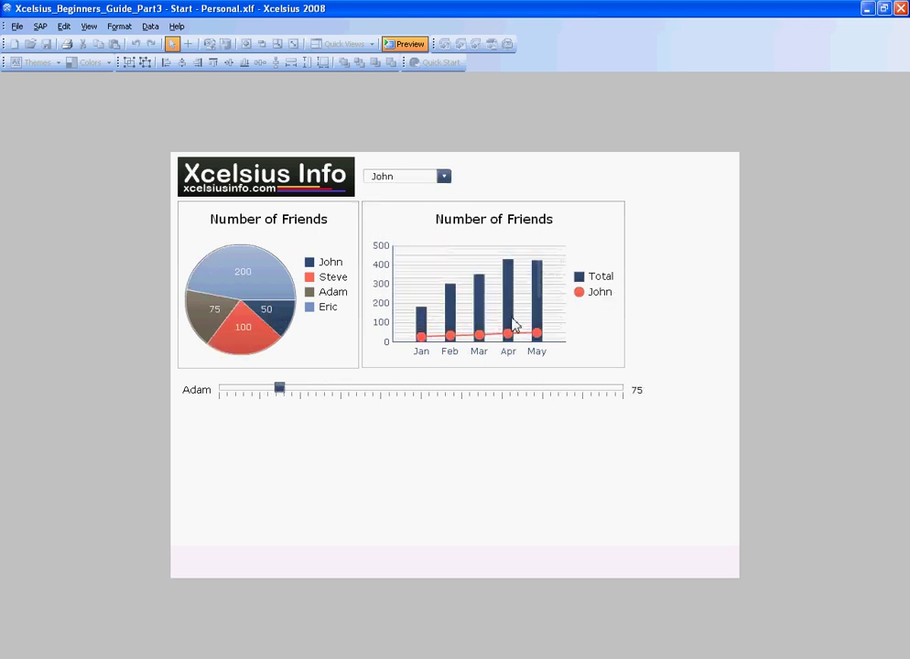
mouse_move(537, 295)
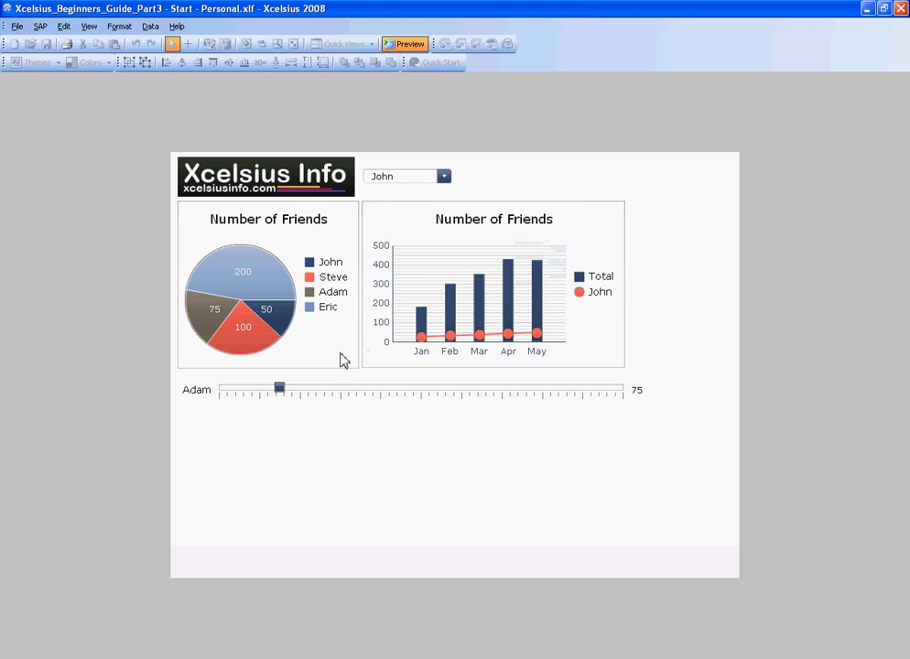
left_click_drag(279, 391, 322, 388)
left_click(410, 45)
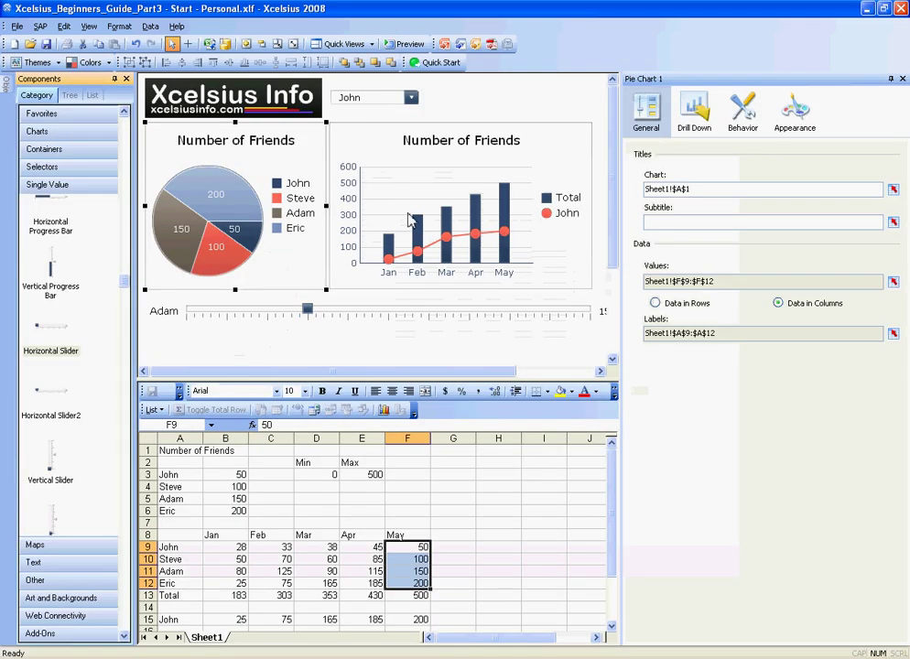